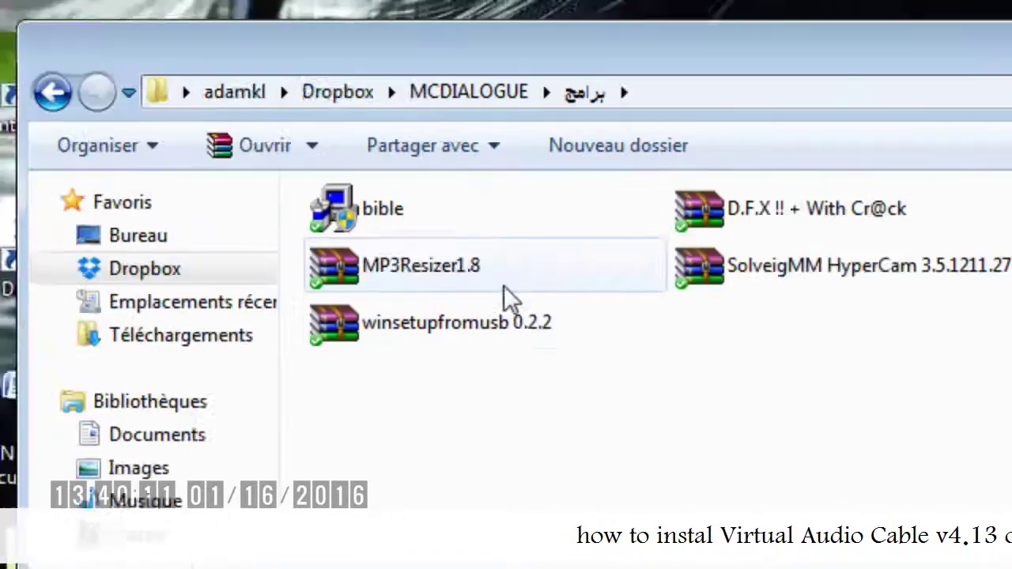
Copy the Dropbox share link of the Virtual Audio Cable v4.13 archive and open that link in the browser
left_click(516, 281)
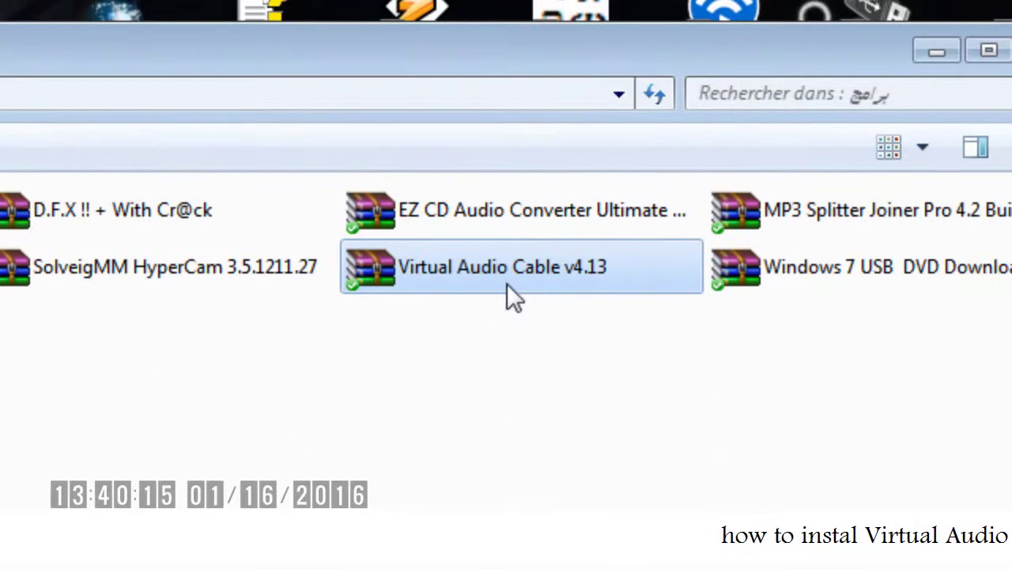
left_click(508, 288)
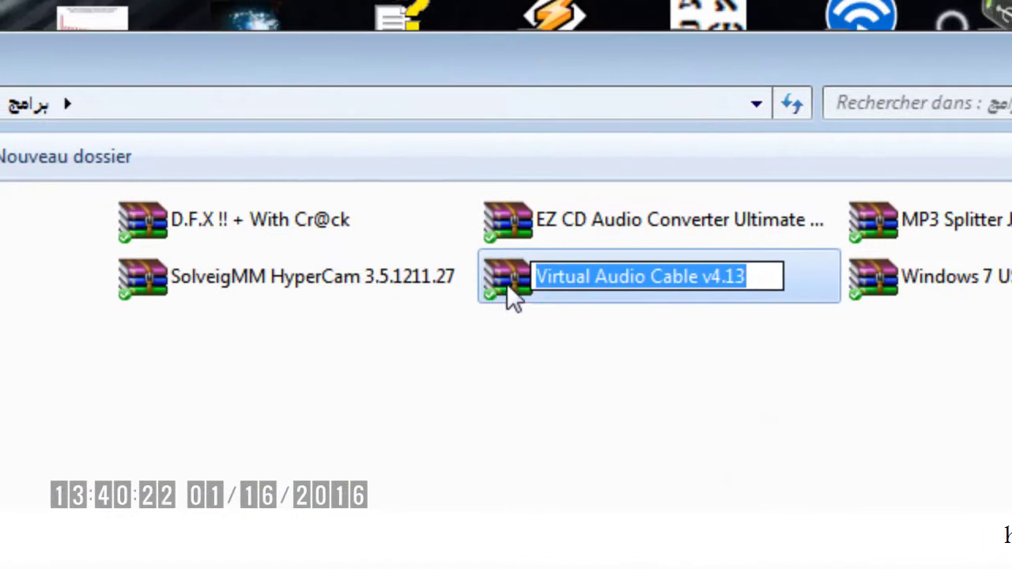
left_click(514, 296)
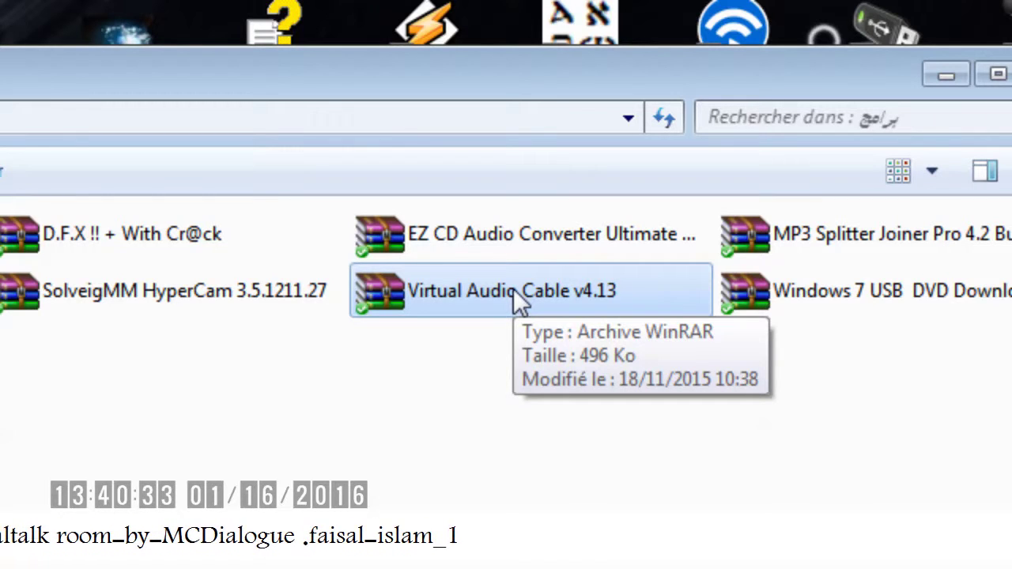
right_click(518, 301)
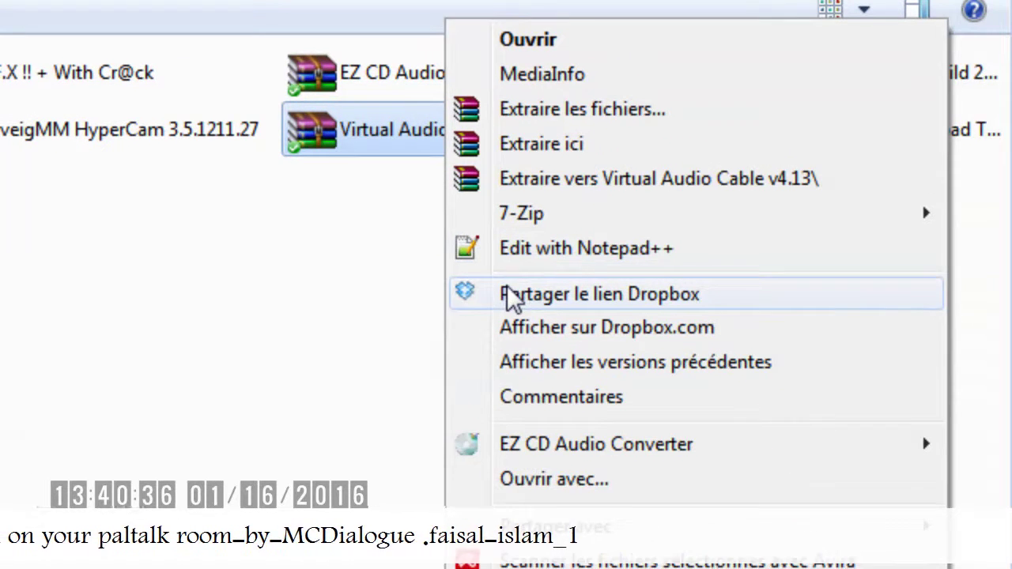
left_click(552, 456)
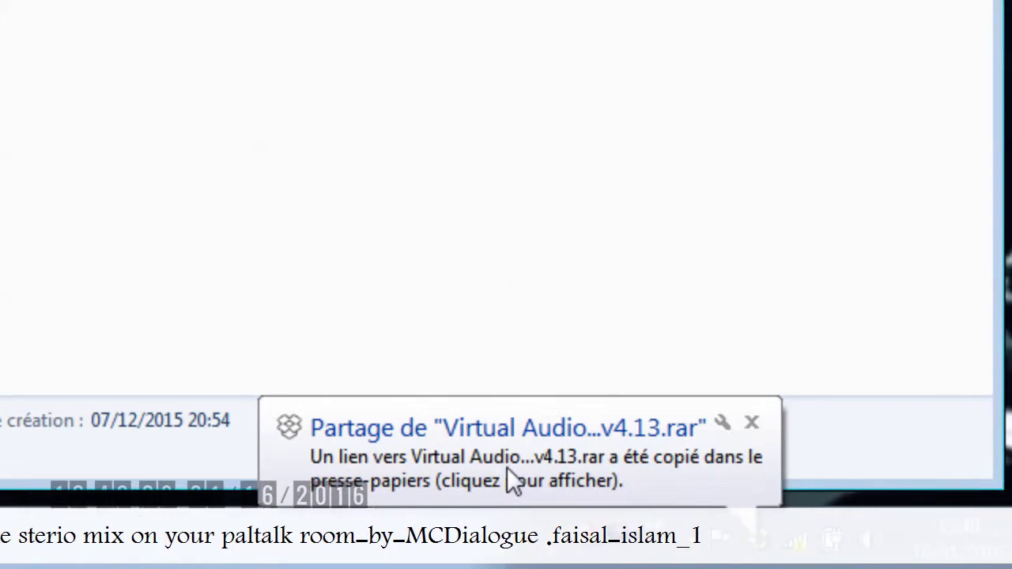
left_click(513, 473)
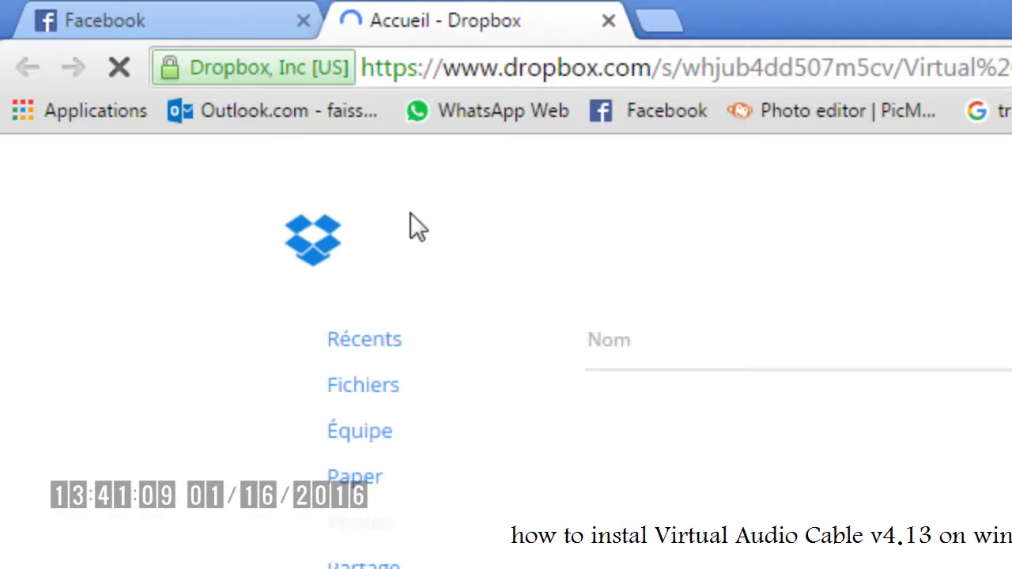
Open the MCDialogue Room Programmes page on Facebook and return to the loading Dropbox page
left_click(181, 11)
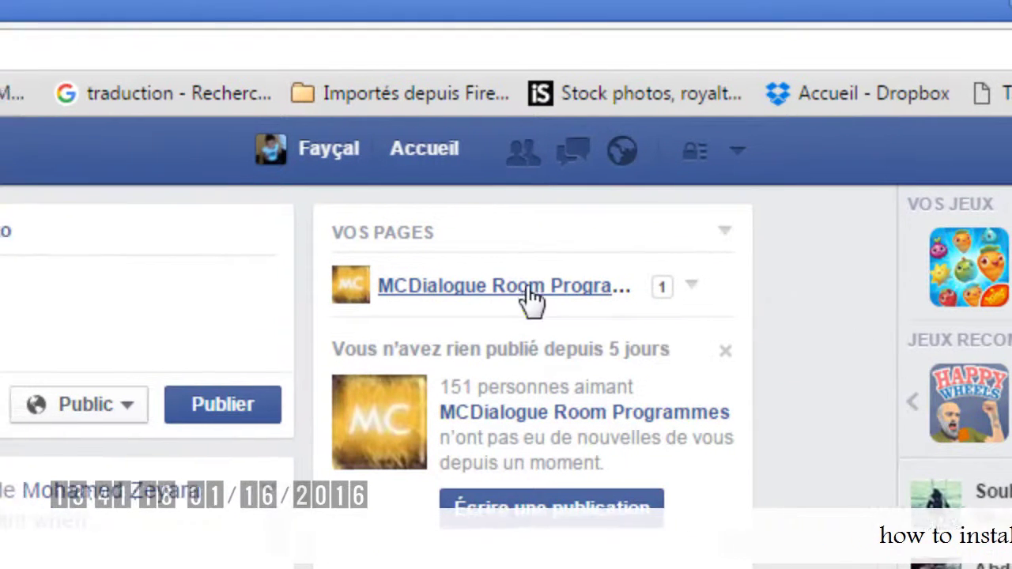
left_click(579, 294)
mouse_move(513, 299)
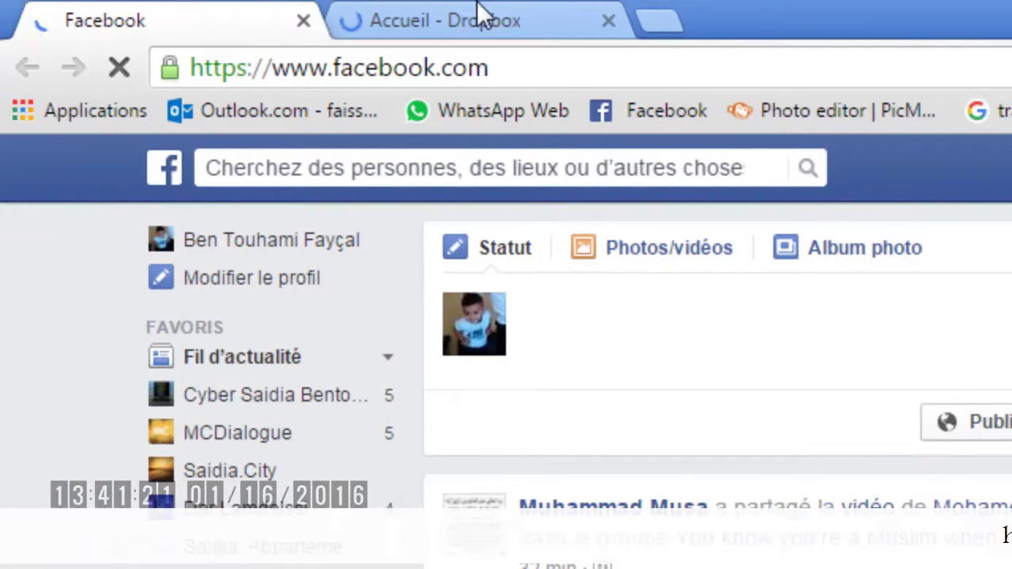
left_click(482, 19)
left_click(111, 14)
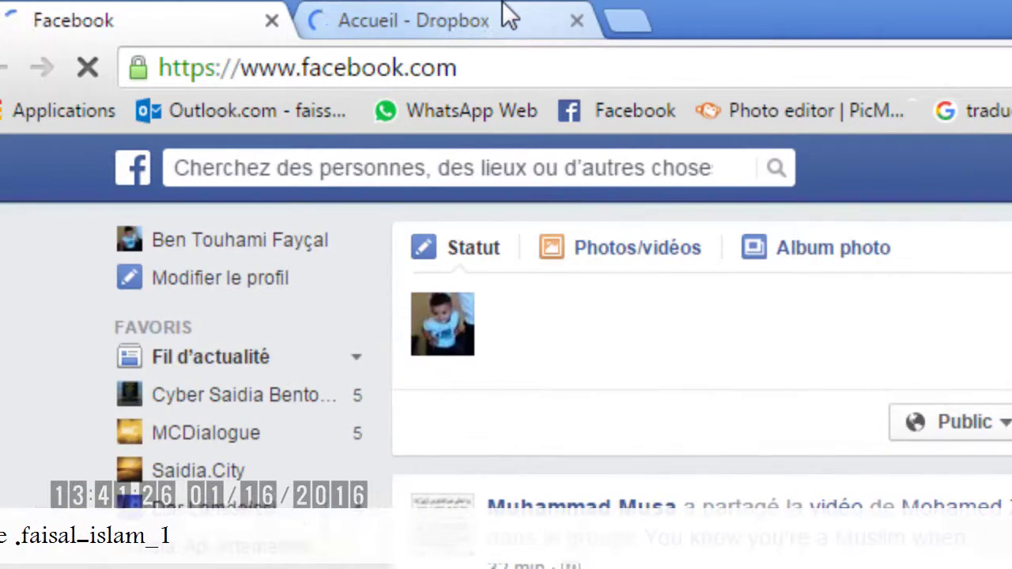
left_click(508, 12)
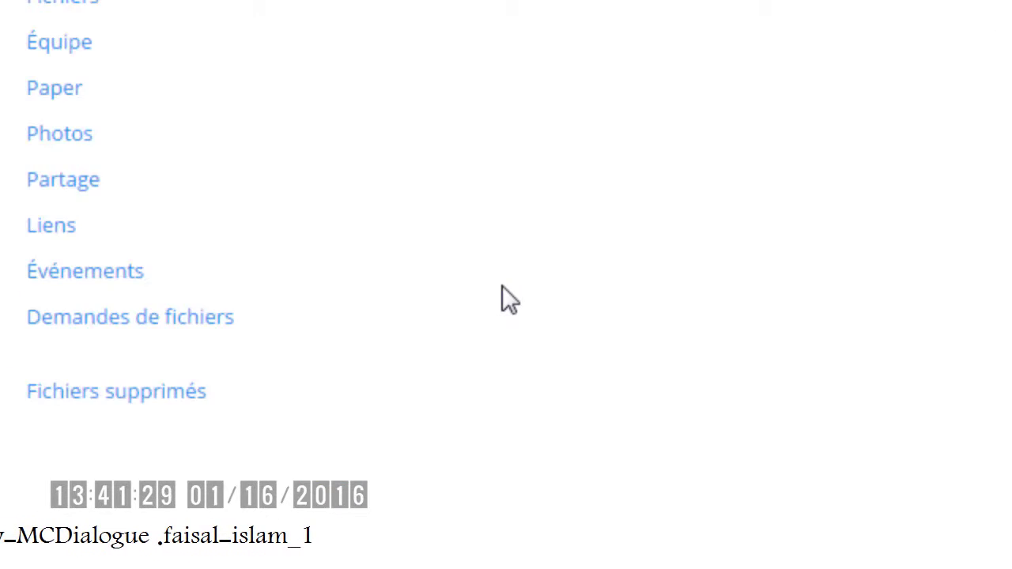
double_click(480, 64)
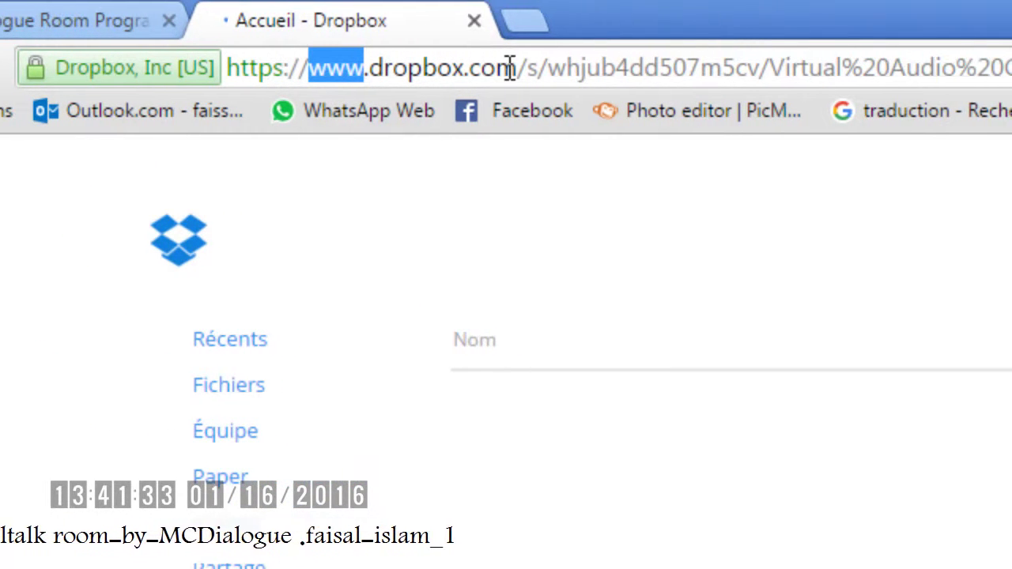
left_click_drag(511, 68, 326, 43)
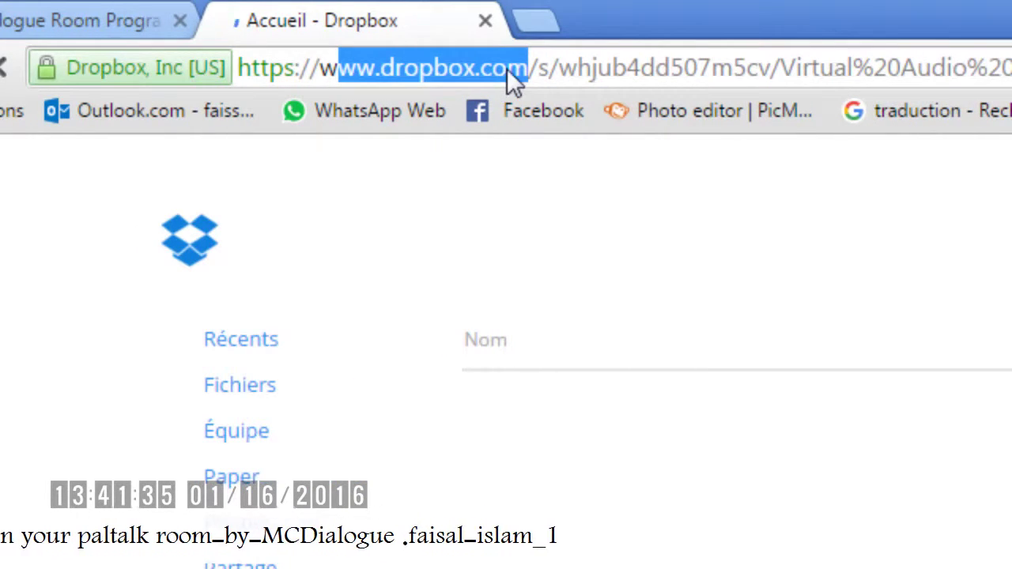
left_click(630, 69)
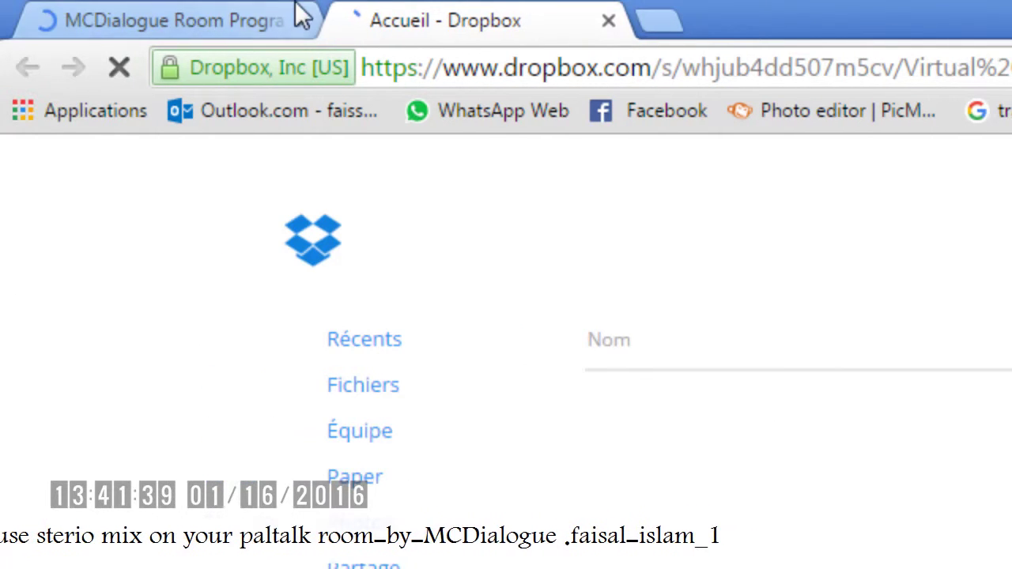
left_click(142, 16)
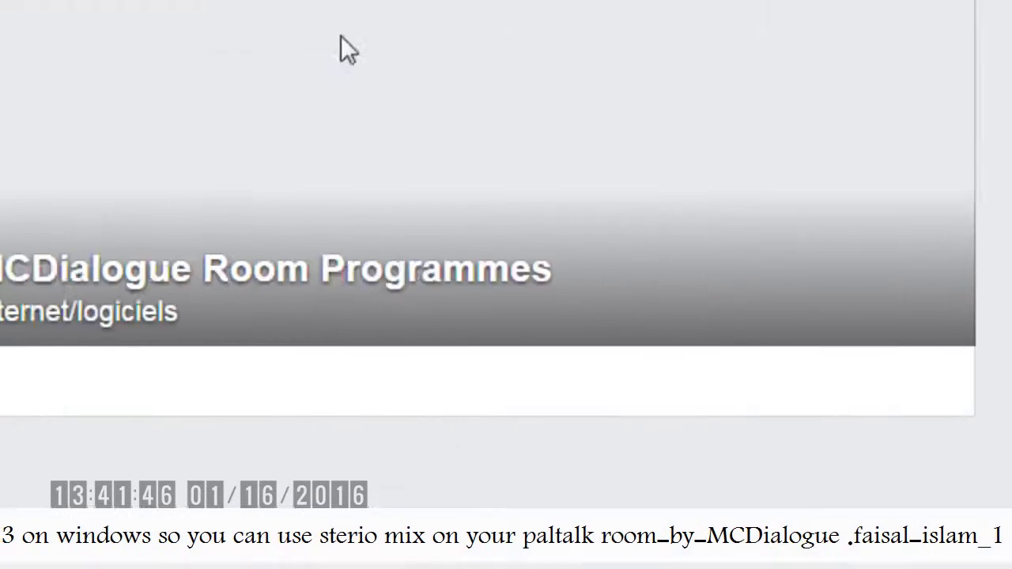
Highlight the file size in the Dropbox preview of Virtual Audio Cable v4.13.rar and download the archive
left_click(443, 17)
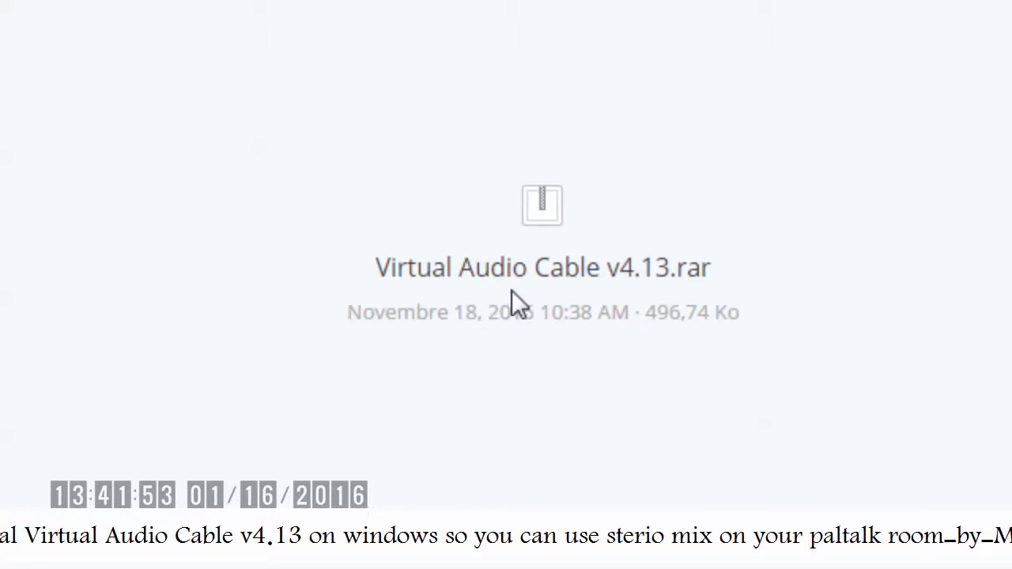
left_click_drag(509, 288, 610, 290)
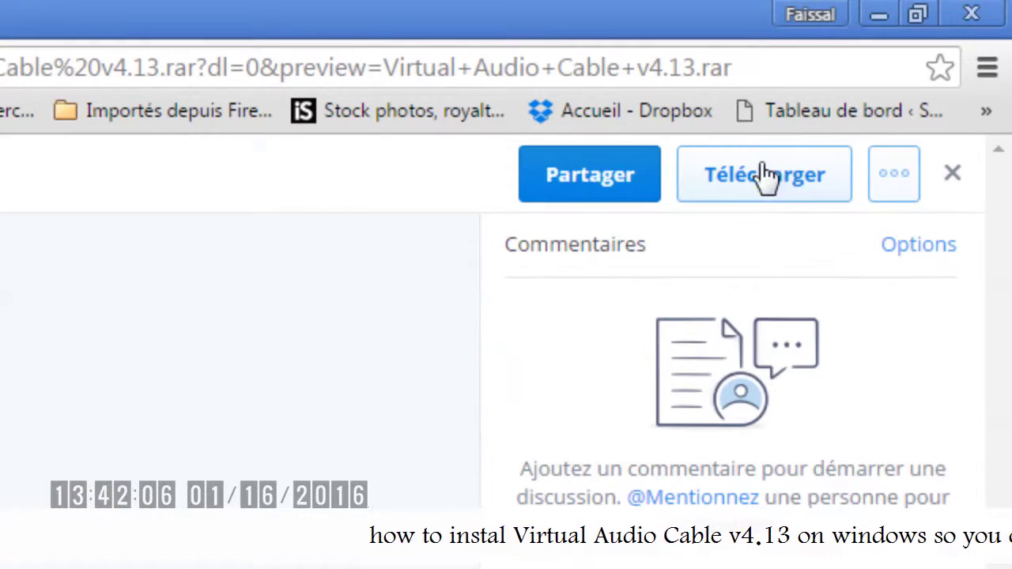
left_click(803, 177)
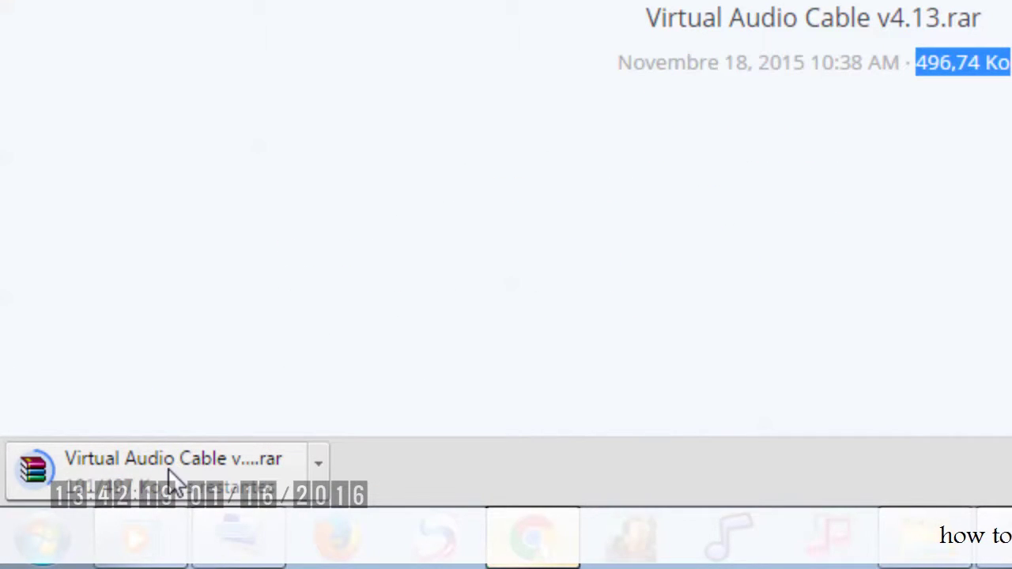
Locate the wrar420fr installer in Dropbox's Programmes\Office 2007 folder, and close the file window
left_click(318, 465)
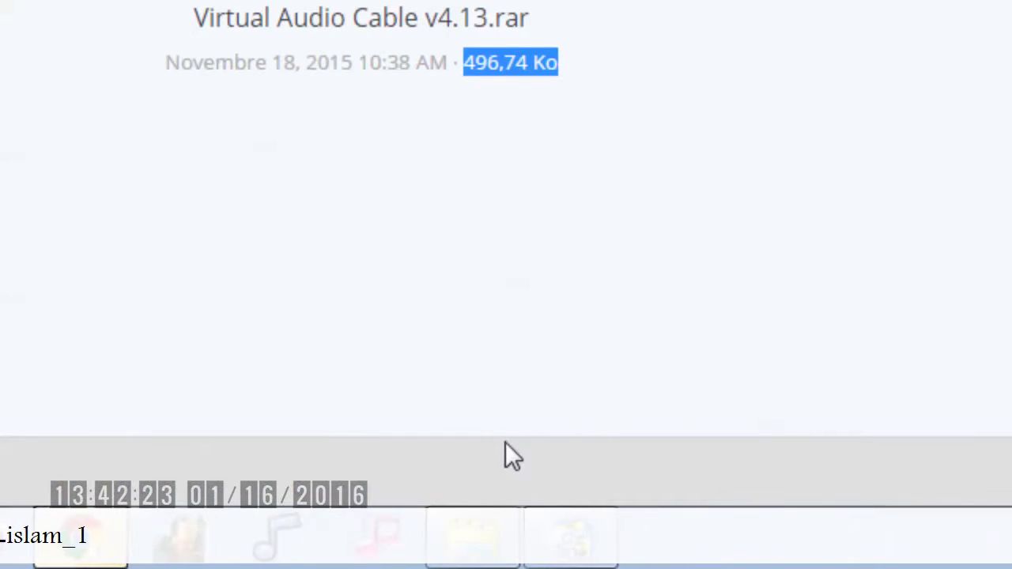
left_click(380, 379)
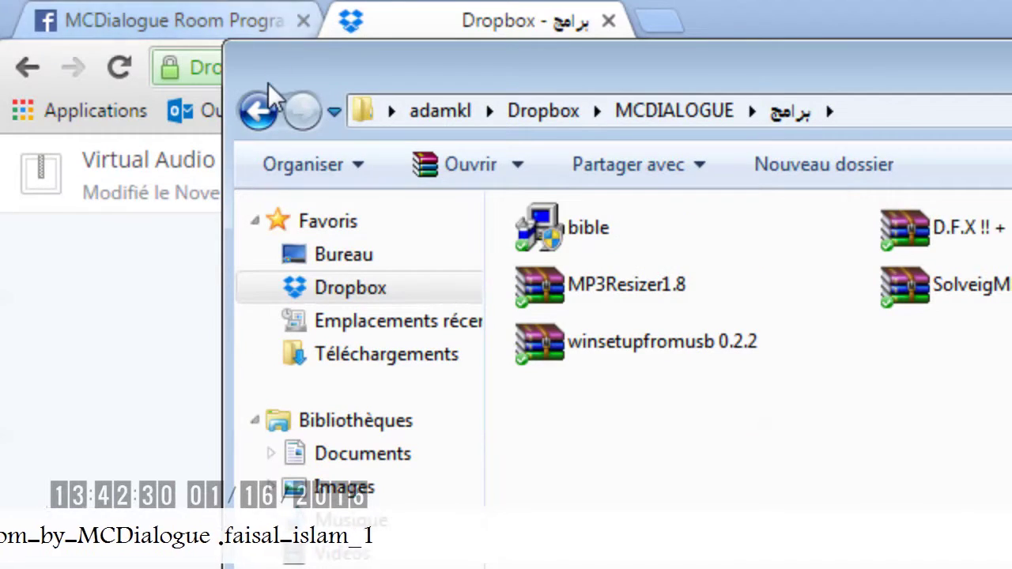
left_click(258, 117)
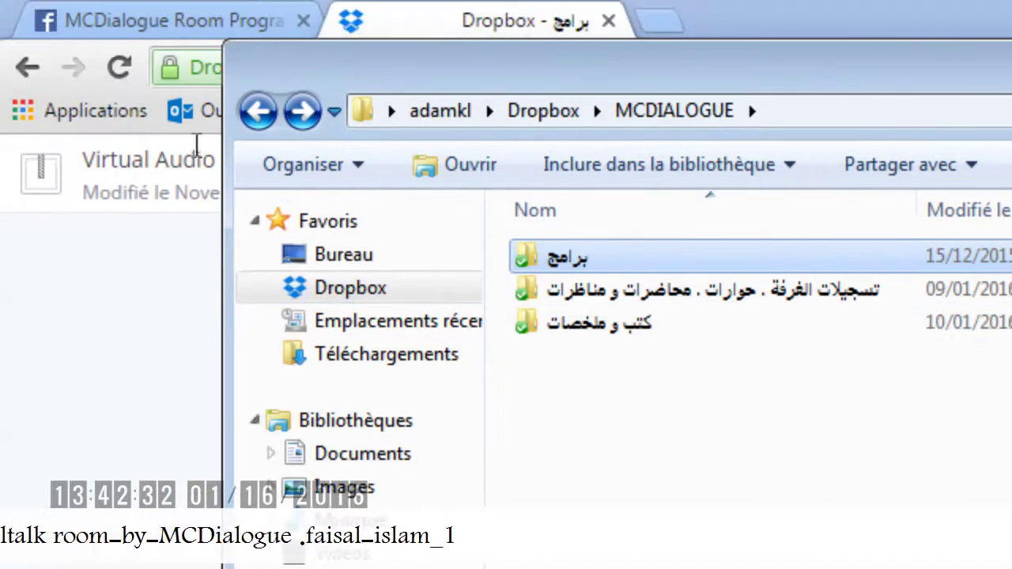
left_click(259, 117)
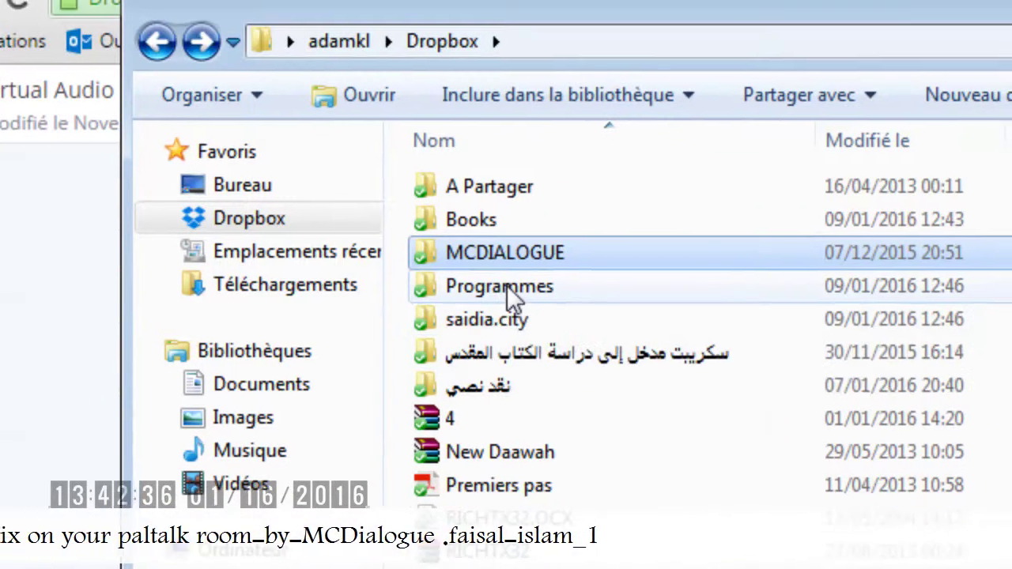
left_click(507, 262)
double_click(510, 291)
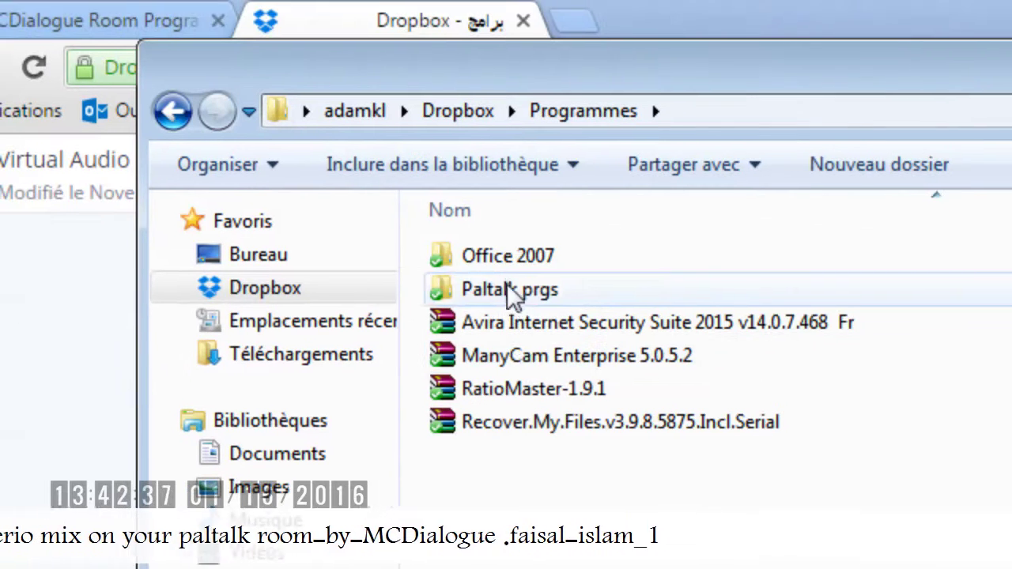
double_click(481, 251)
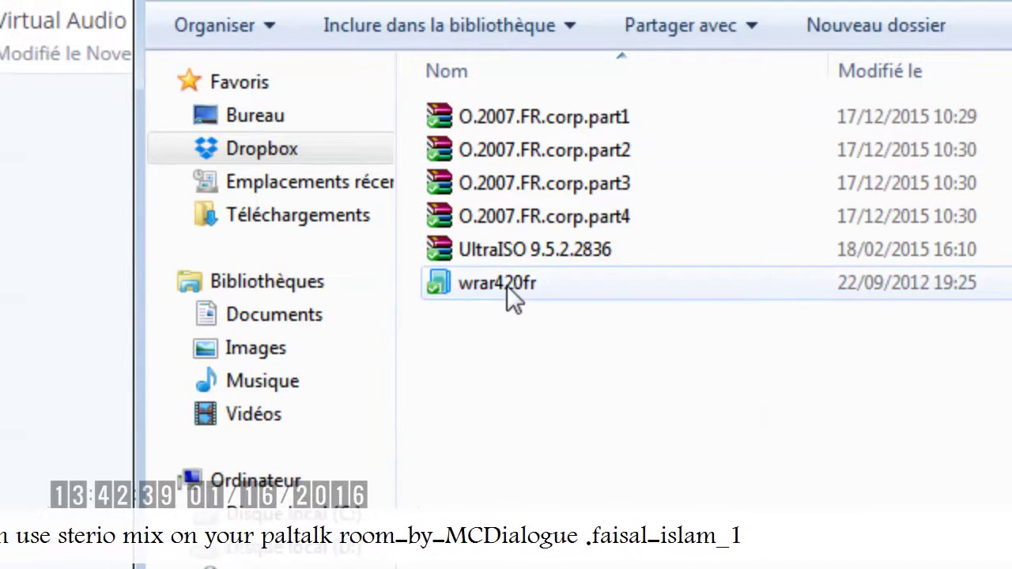
left_click(522, 421)
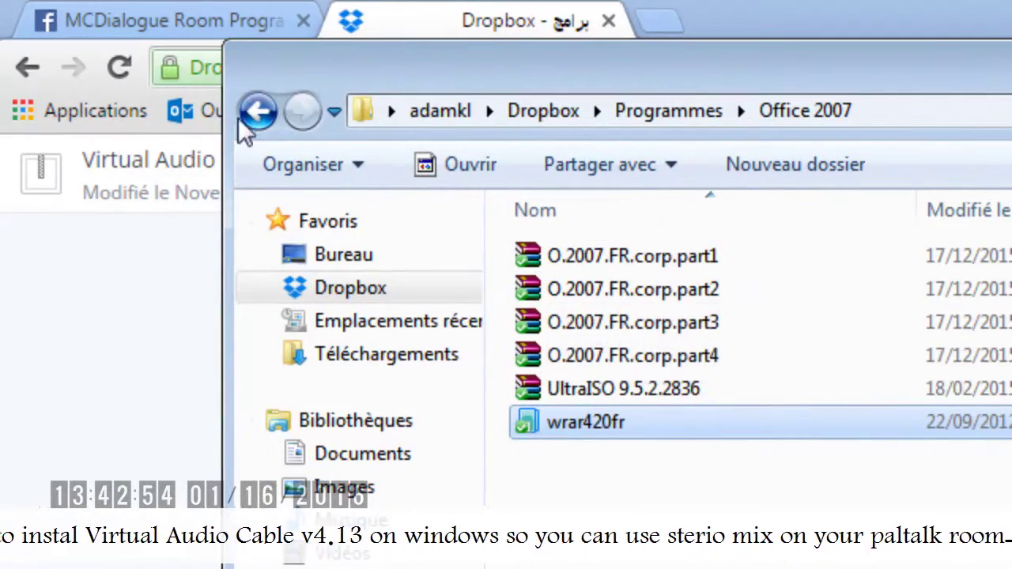
left_click(253, 111)
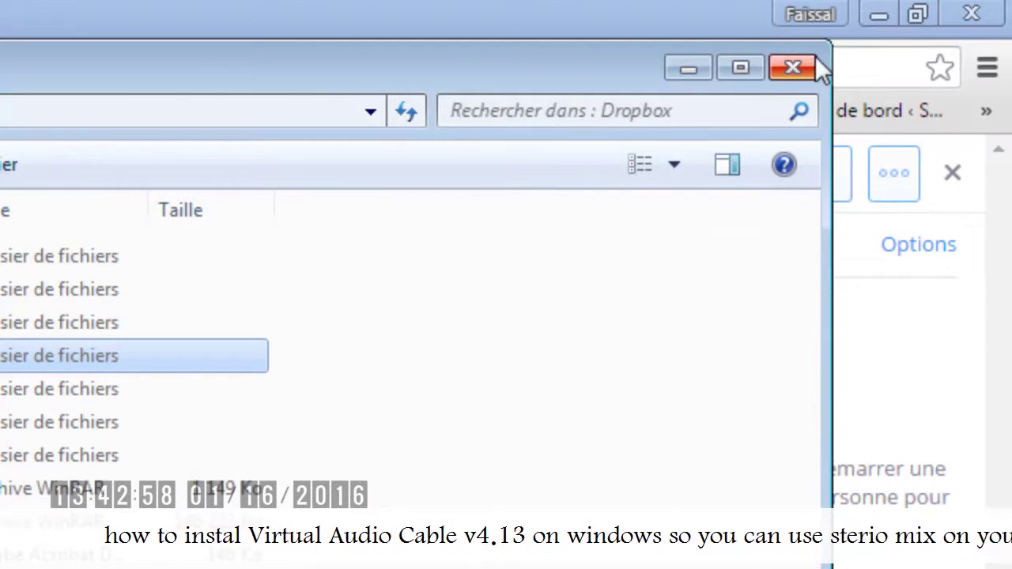
left_click(799, 68)
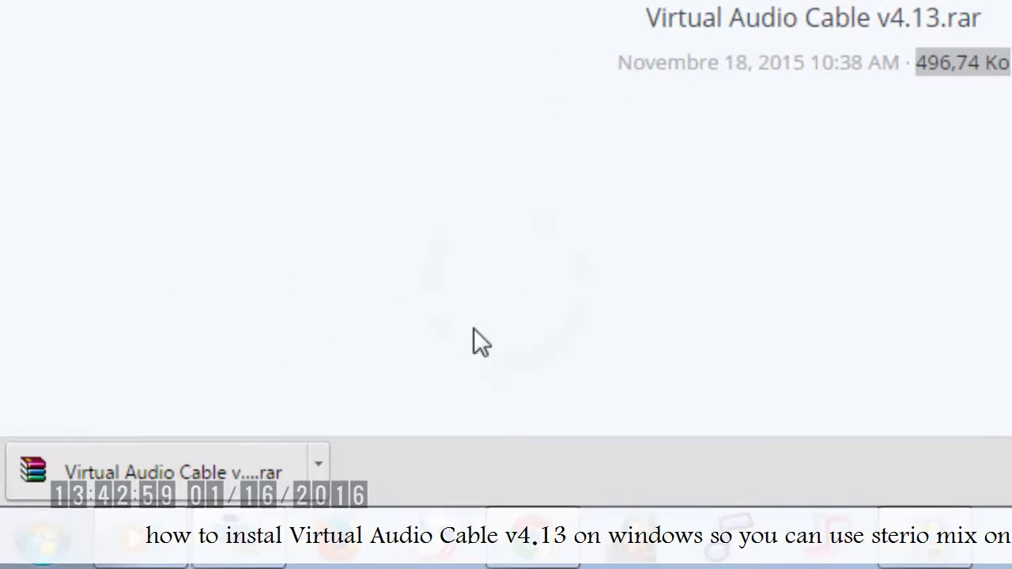
Show the downloaded Virtual Audio Cable archive in its folder and open the Virtual Audio Cable v4.13 folder inside it
left_click(319, 475)
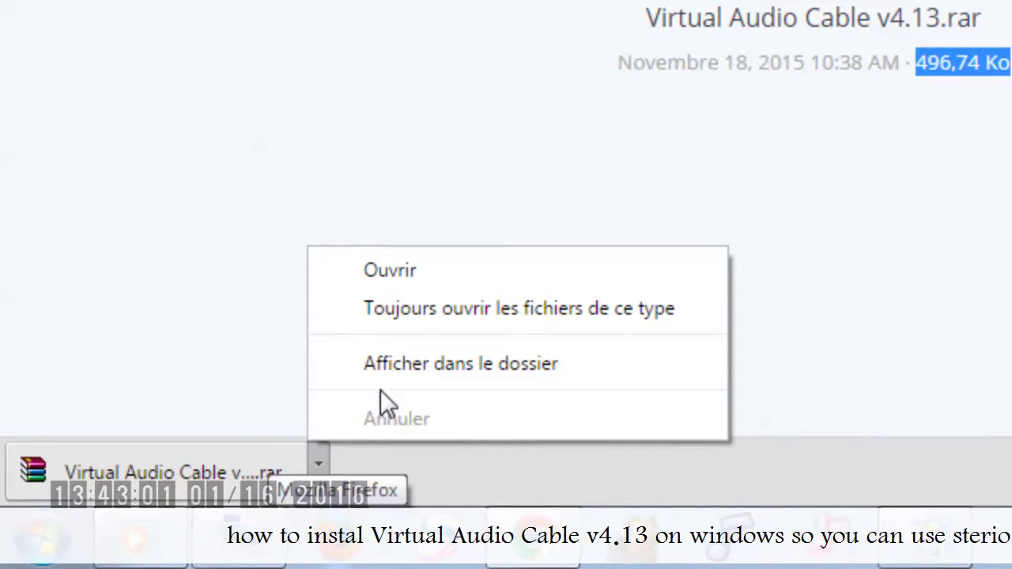
left_click(399, 369)
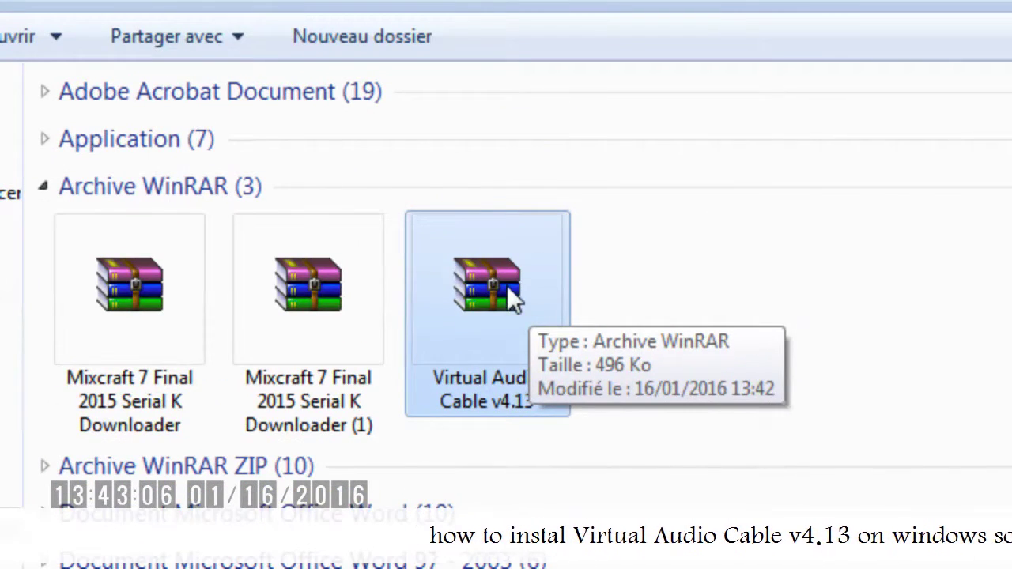
double_click(513, 298)
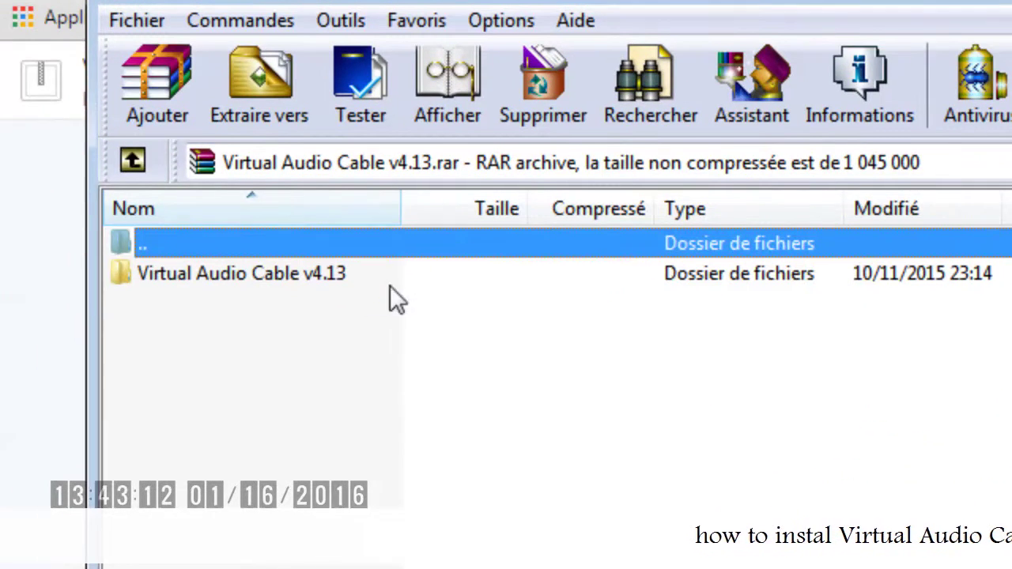
double_click(220, 326)
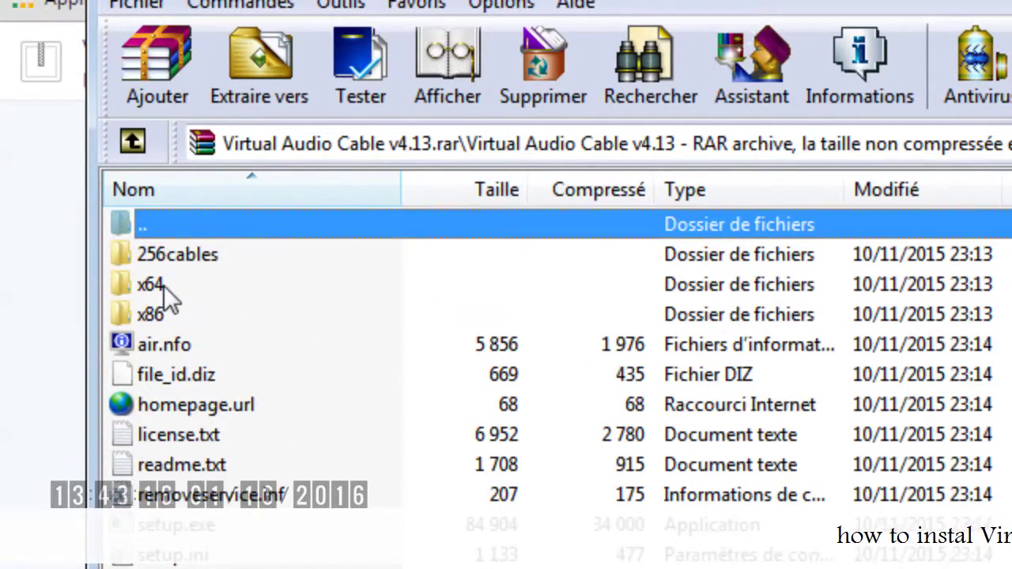
Run setup.exe from the archive, agree to continue the Virtual Audio Cable installation, and accept the license agreement
left_click(164, 288)
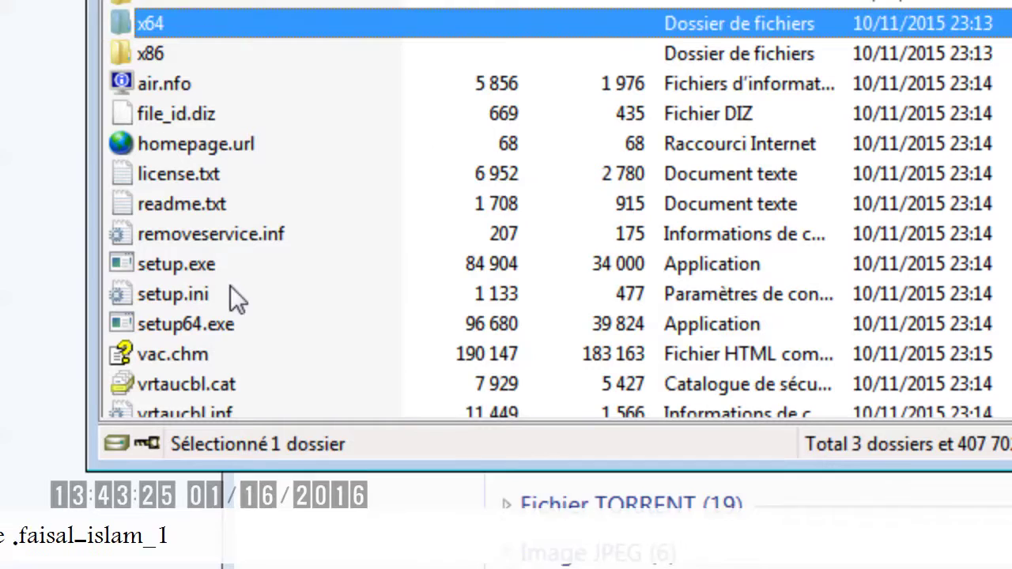
left_click(210, 286)
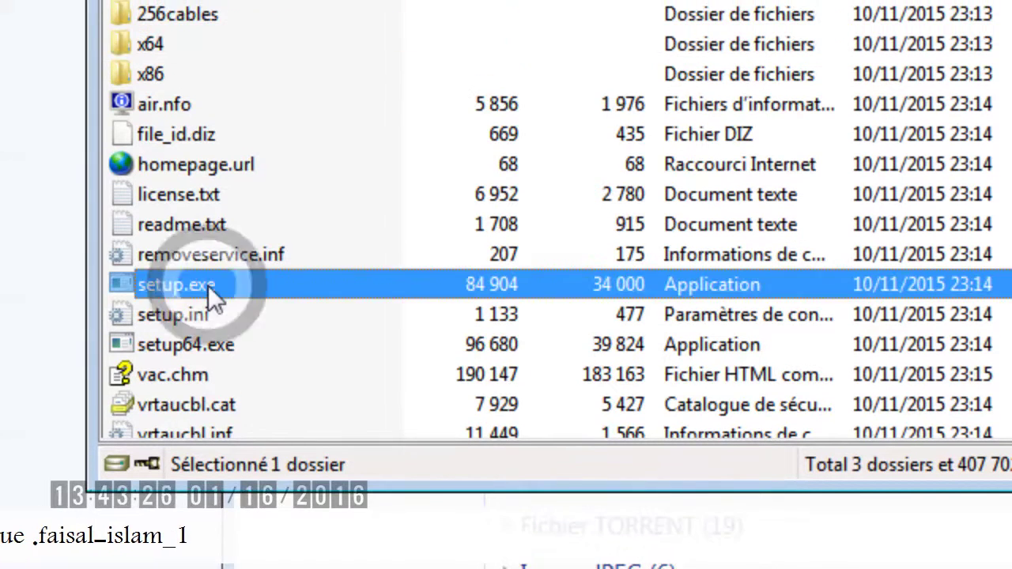
left_click(179, 286)
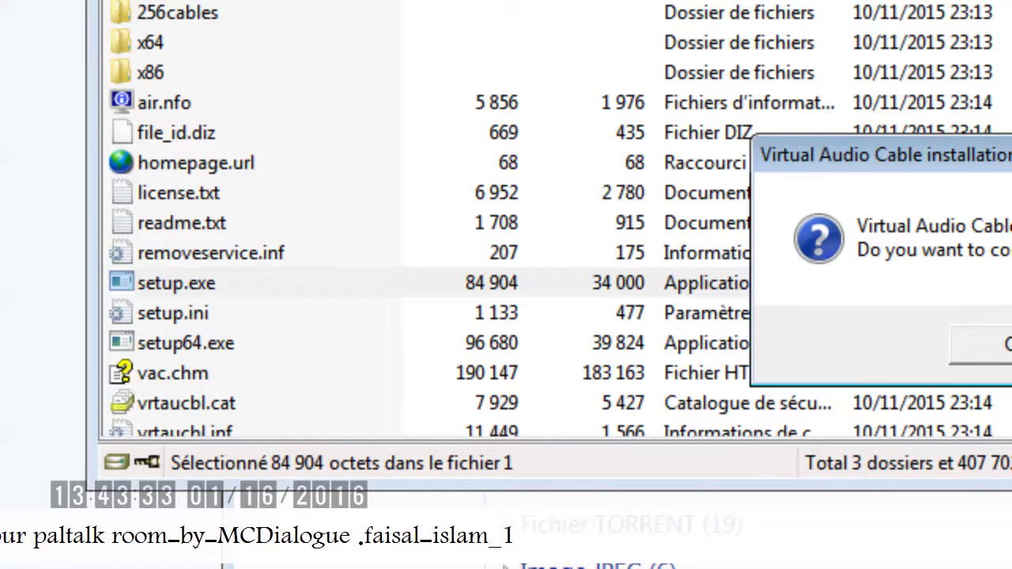
key("Return")
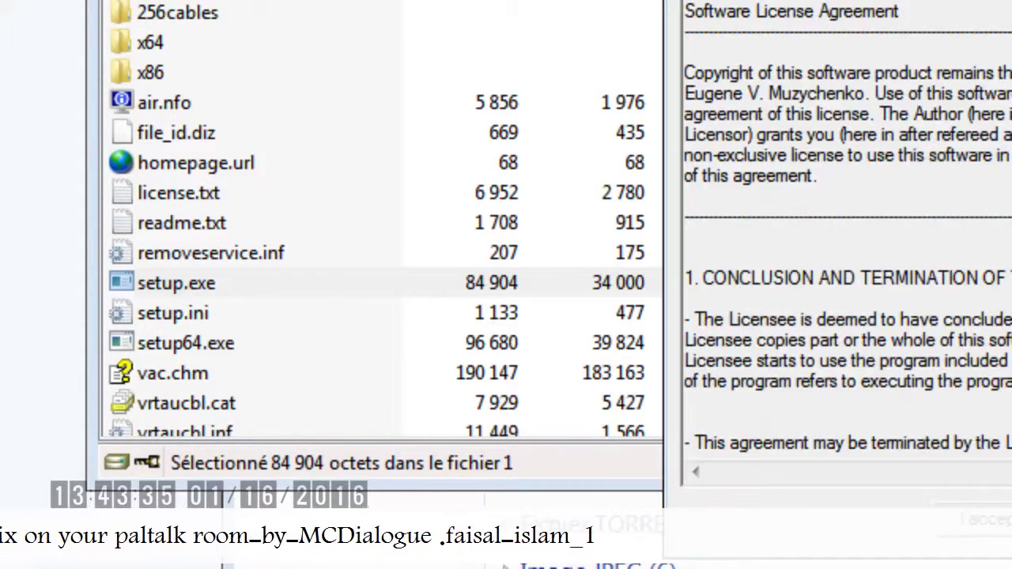
left_click(979, 526)
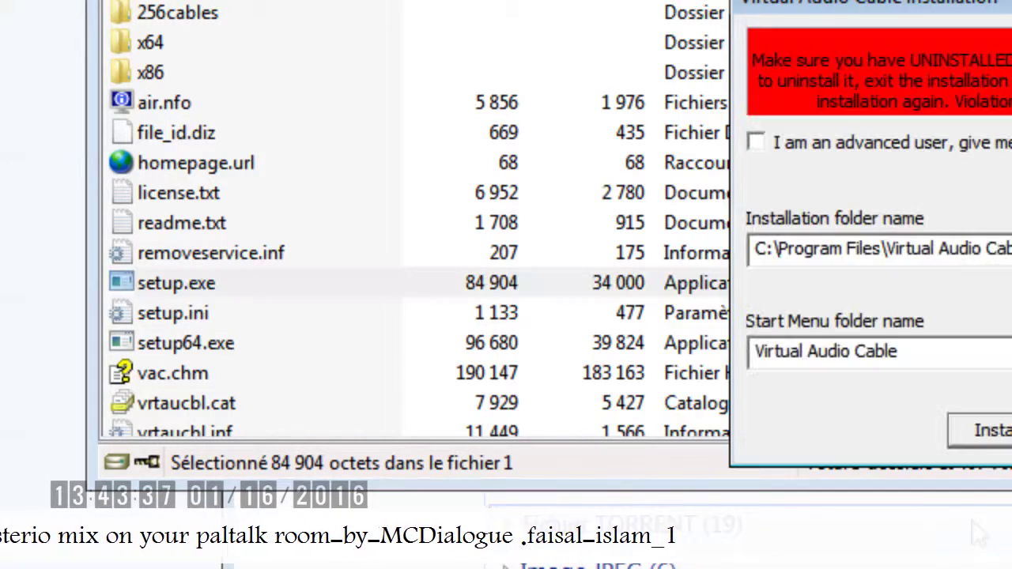
Install Virtual Audio Cable with the default folders, allow its device driver to be installed, minimize the browser and close the completion message
left_click(989, 434)
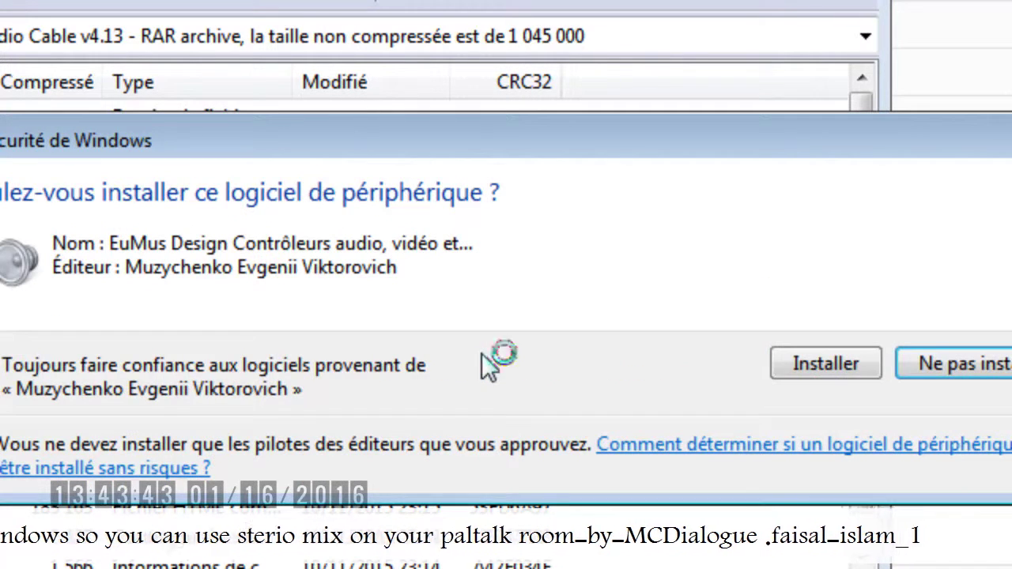
left_click(796, 362)
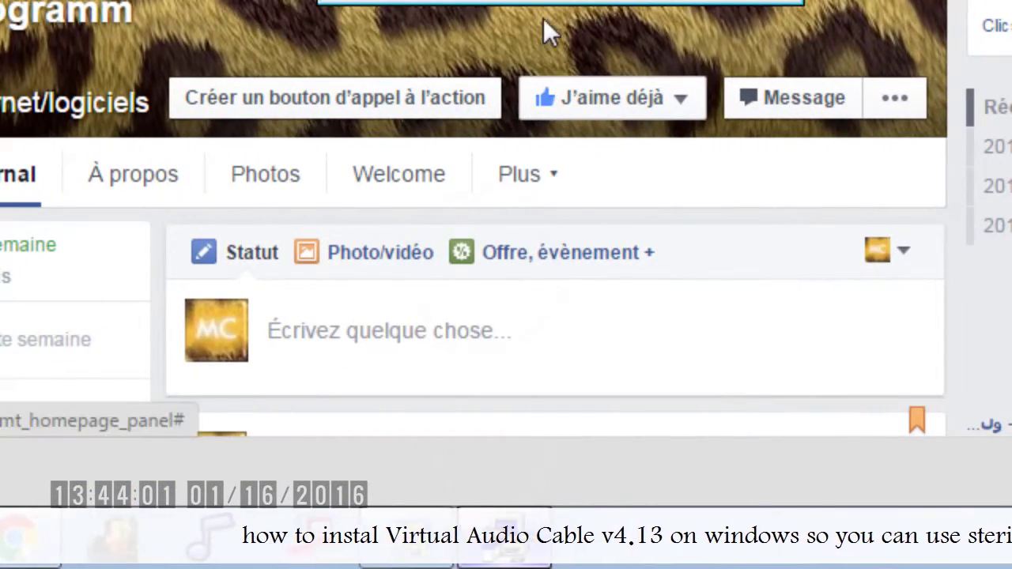
mouse_move(534, 111)
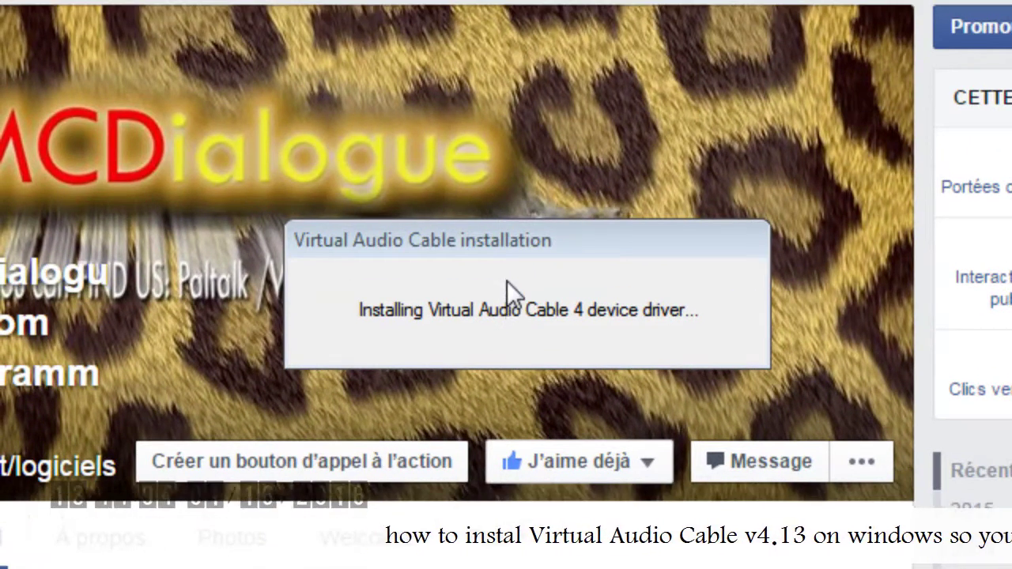
left_click(510, 253)
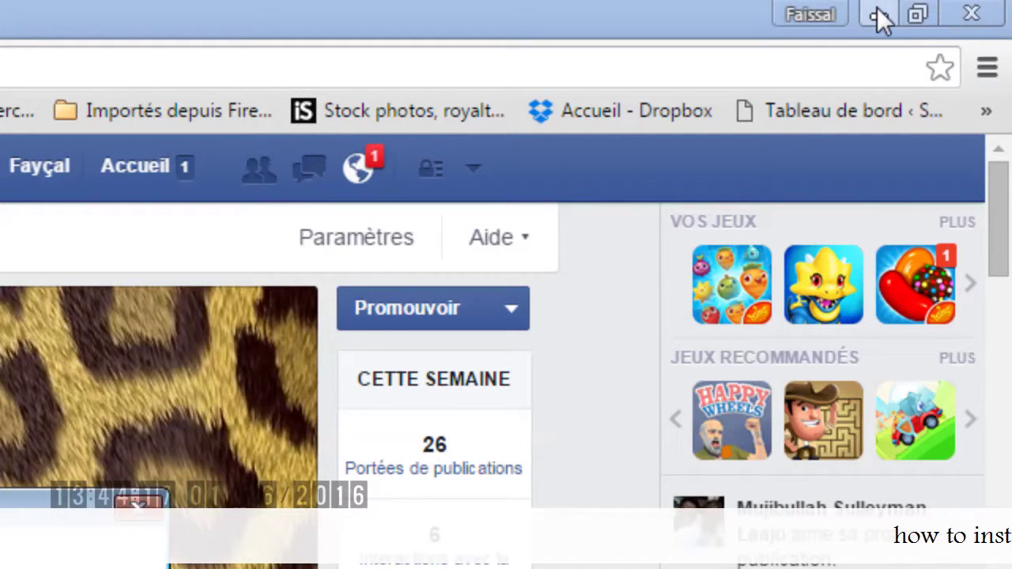
left_click(879, 13)
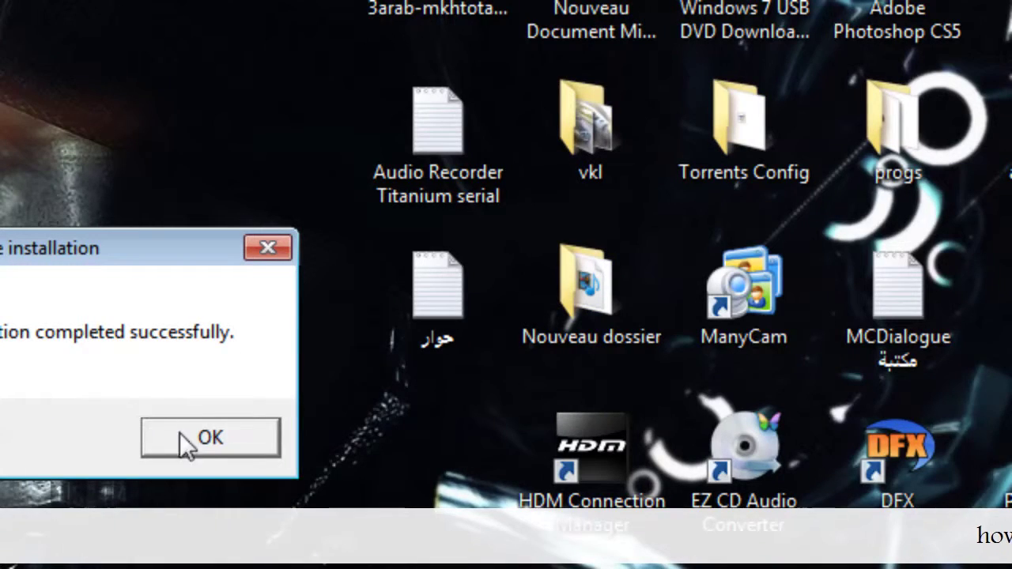
left_click(210, 444)
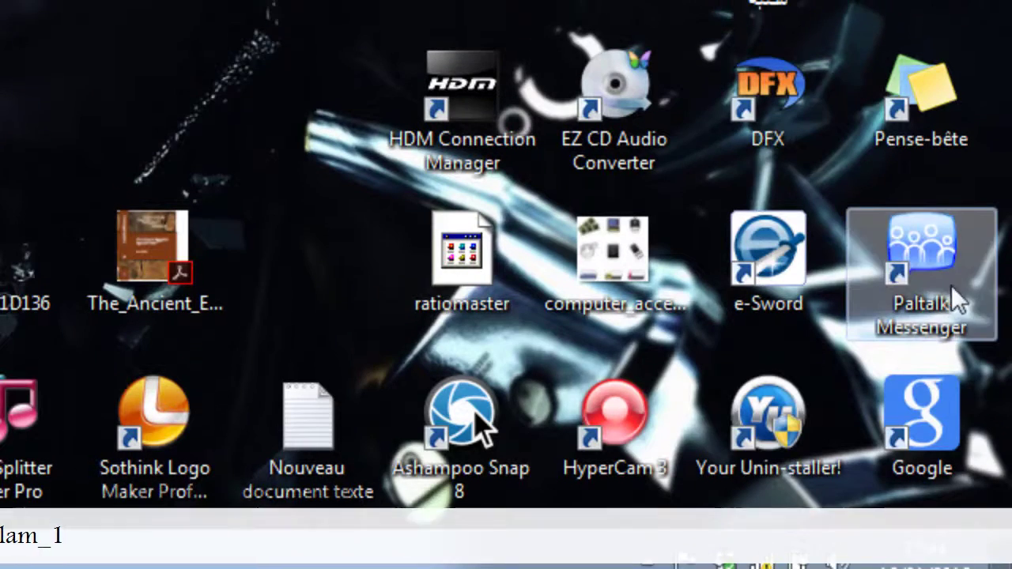
Launch Paltalk Messenger, and create a desktop shortcut for Audio Repeater (MME) from the Virtual Audio Cable program folder
double_click(955, 290)
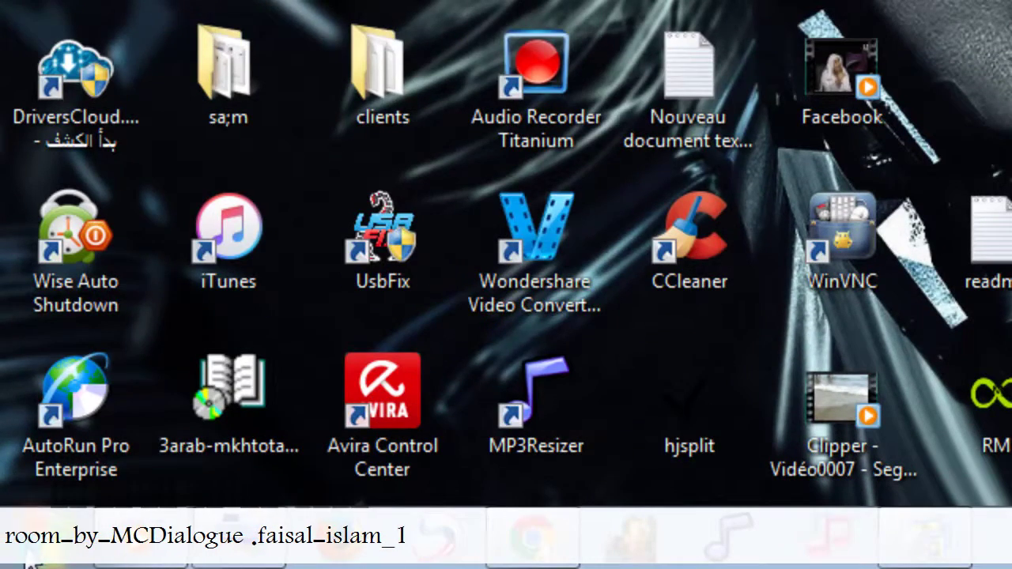
left_click(29, 560)
left_click(204, 399)
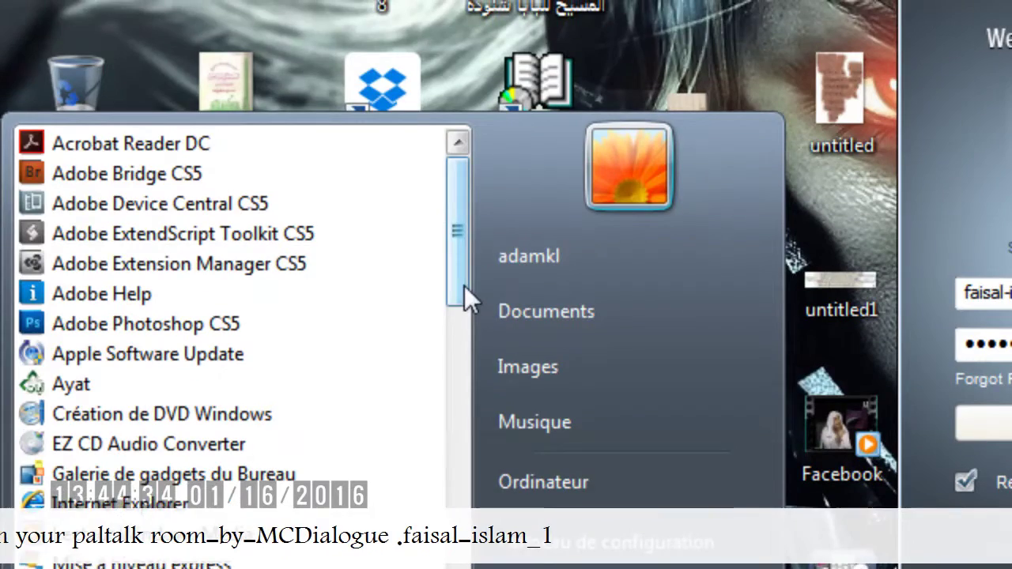
scroll(465, 289, "down", 2)
left_click_drag(466, 289, 461, 413)
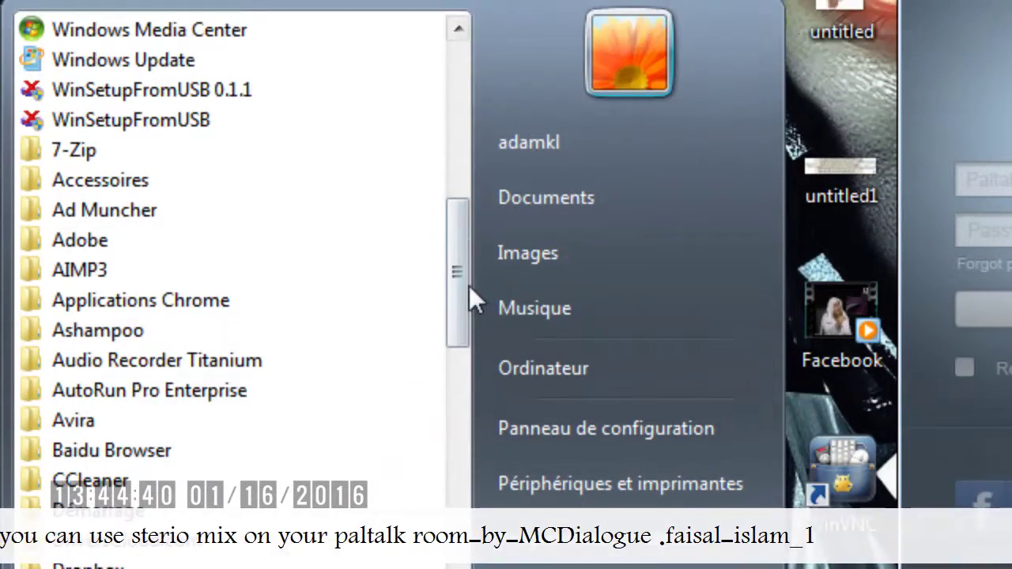
left_click_drag(469, 287, 458, 539)
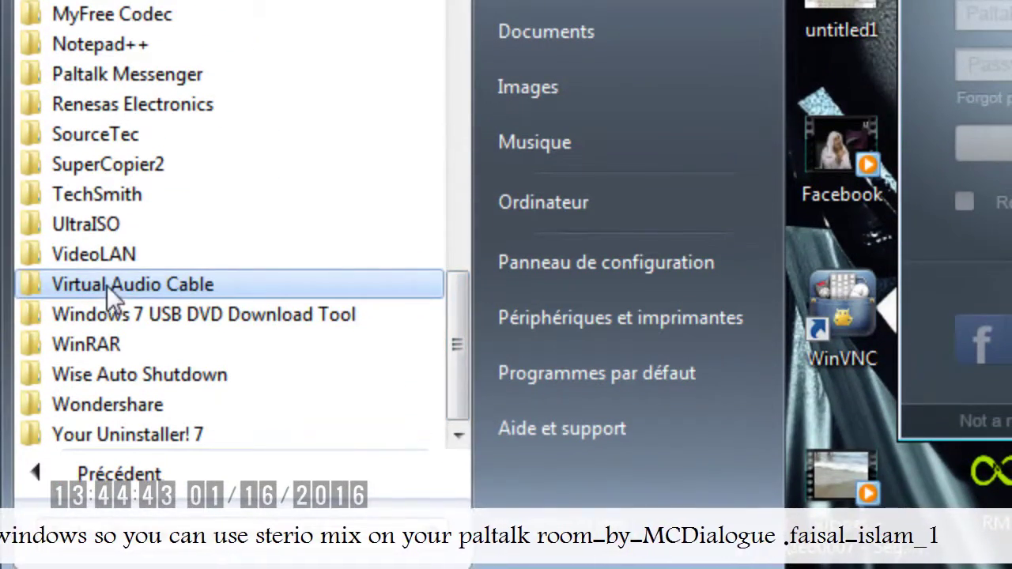
left_click(181, 286)
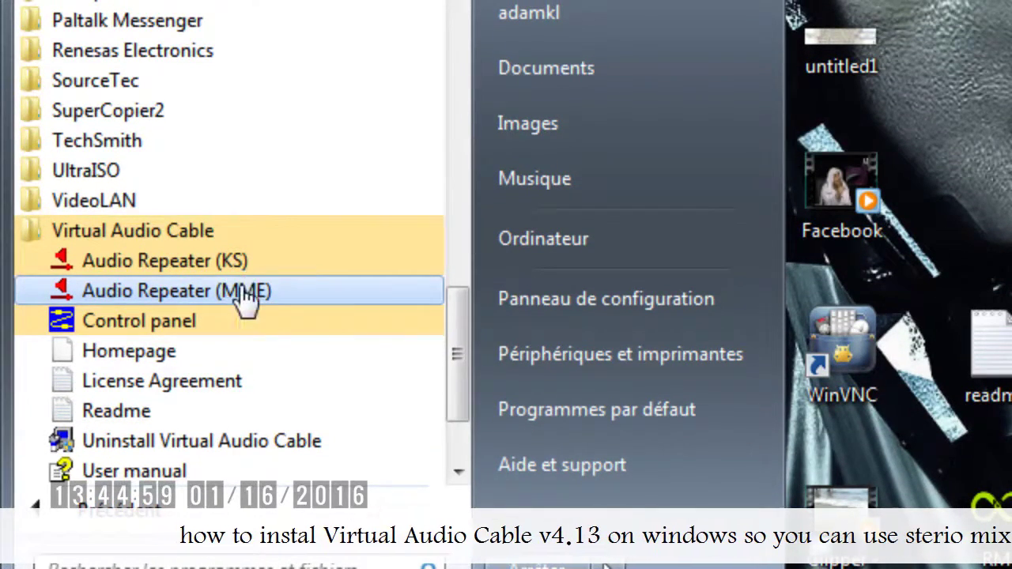
right_click(244, 294)
mouse_move(744, 388)
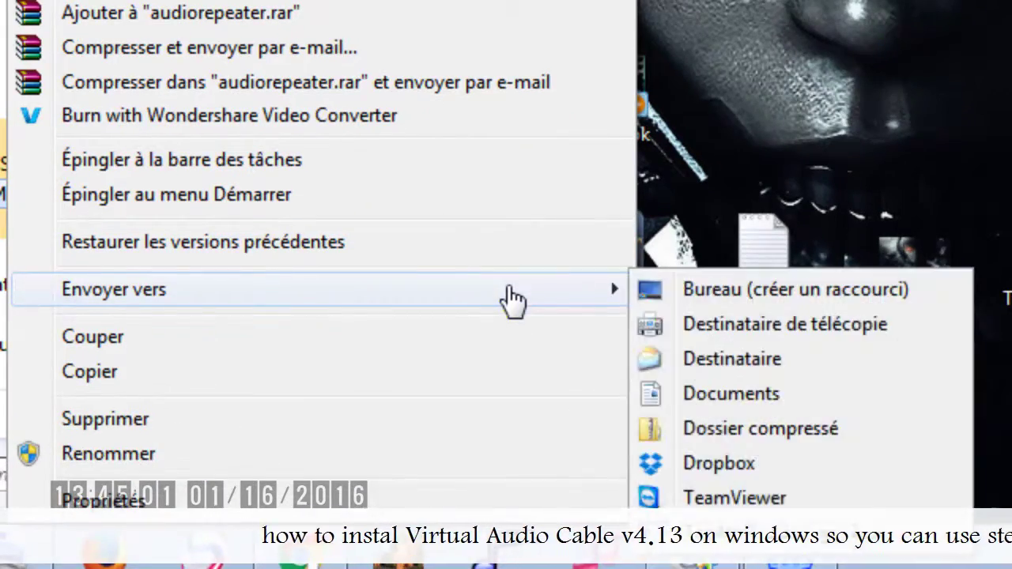
left_click(706, 291)
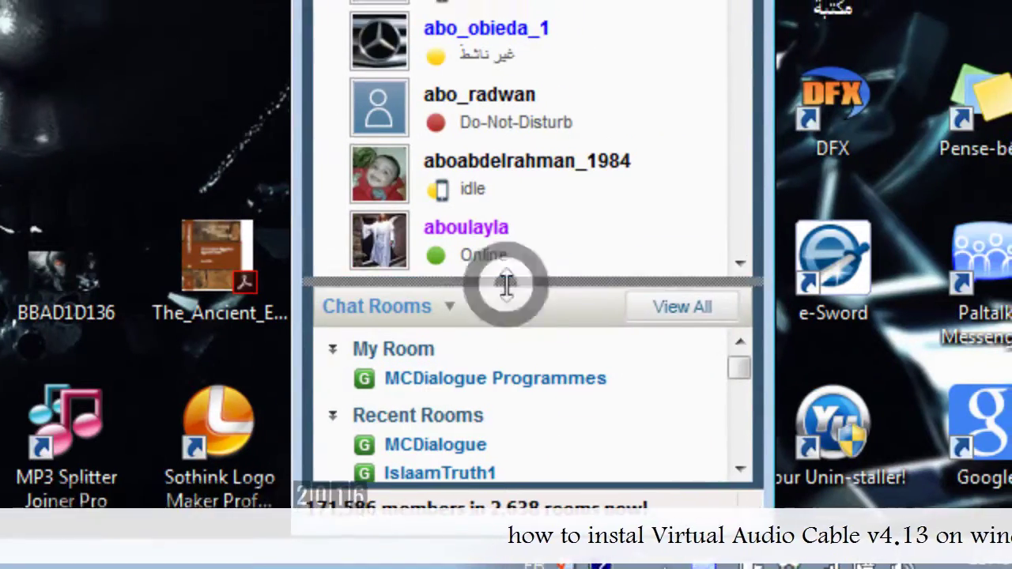
Enlarge the Chat Rooms list in Paltalk and enter the MCDialogue room from Recent Rooms
left_click_drag(506, 285, 505, 57)
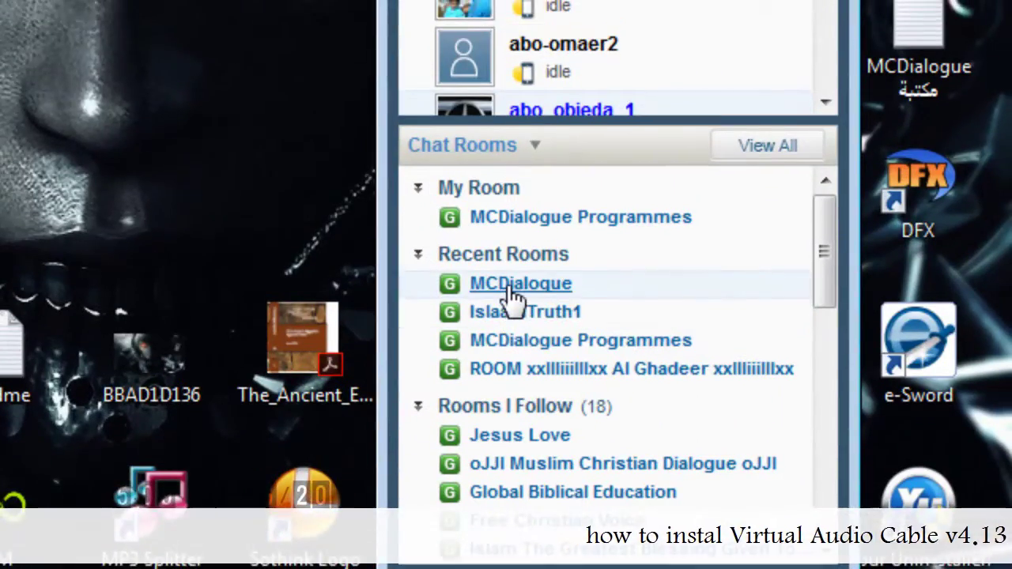
right_click(513, 289)
left_click(547, 335)
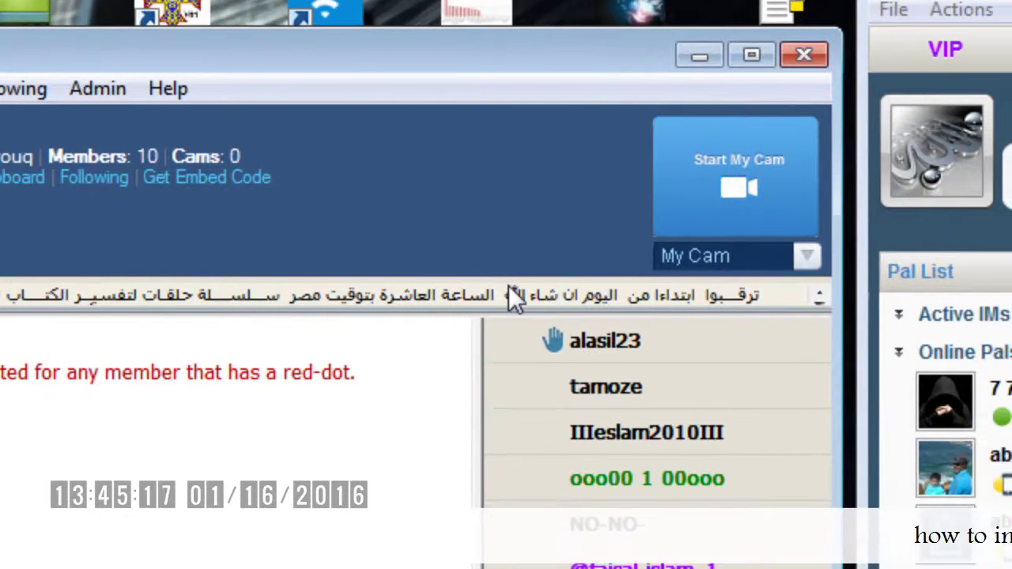
left_click_drag(478, 382, 520, 379)
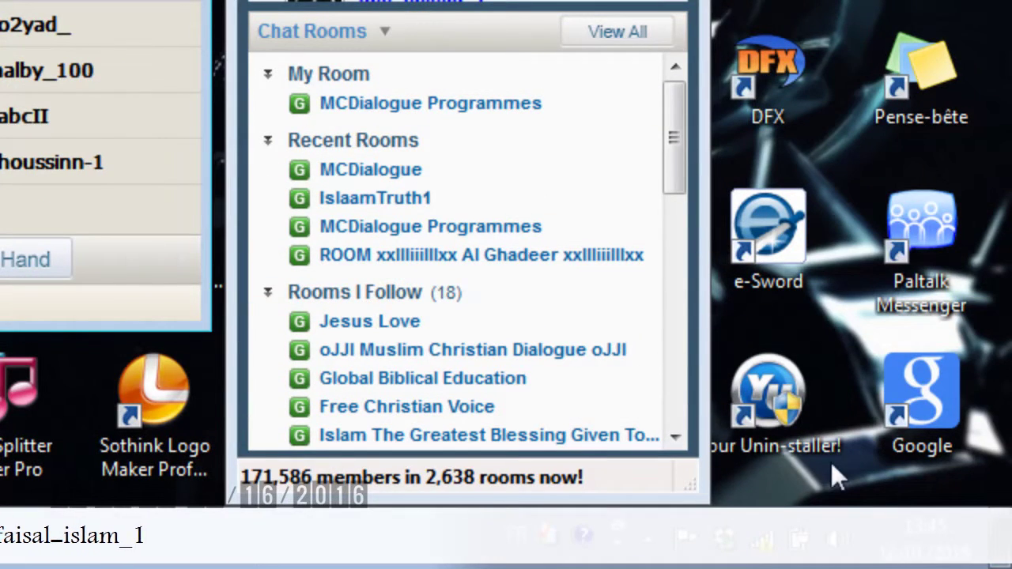
Open the Windows recording devices and the properties of Line 1 (Virtual Audio Cable)
right_click(835, 537)
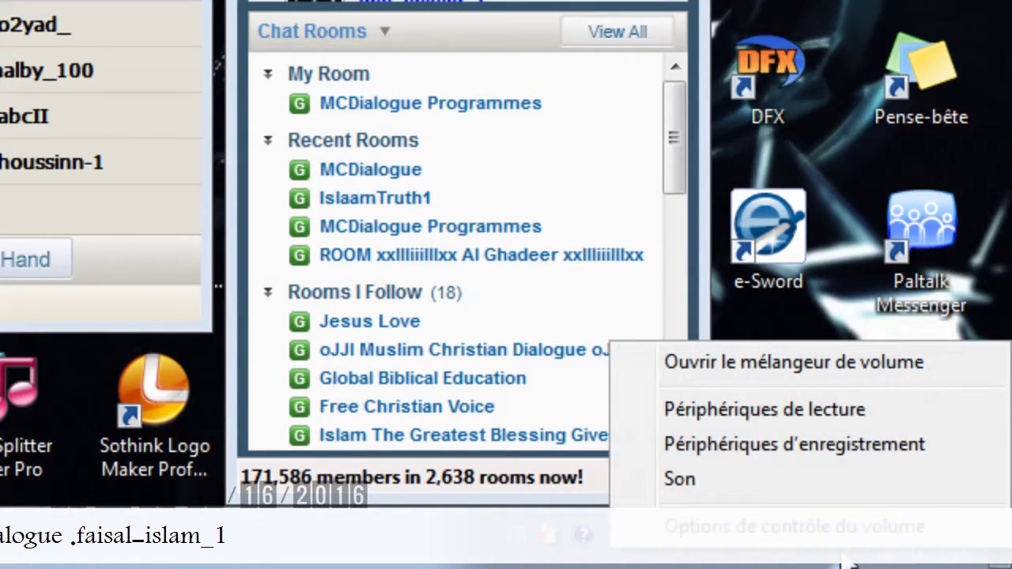
left_click(782, 445)
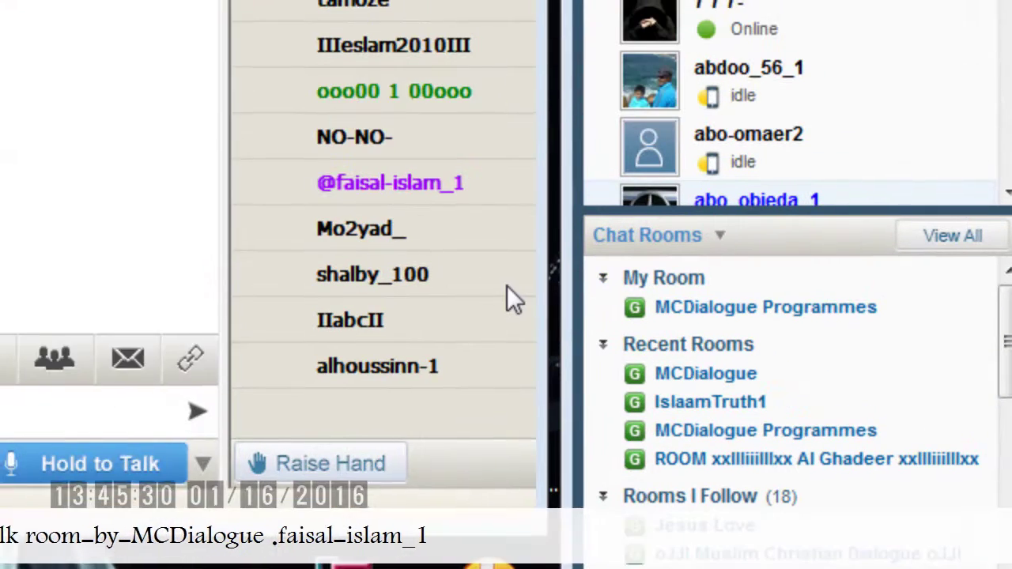
left_click(181, 127)
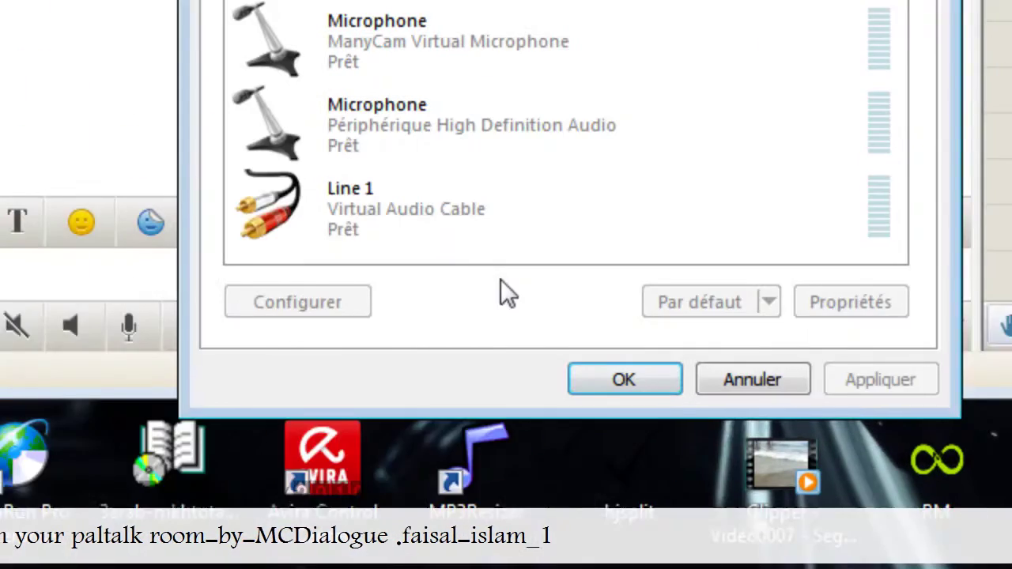
left_click(461, 217)
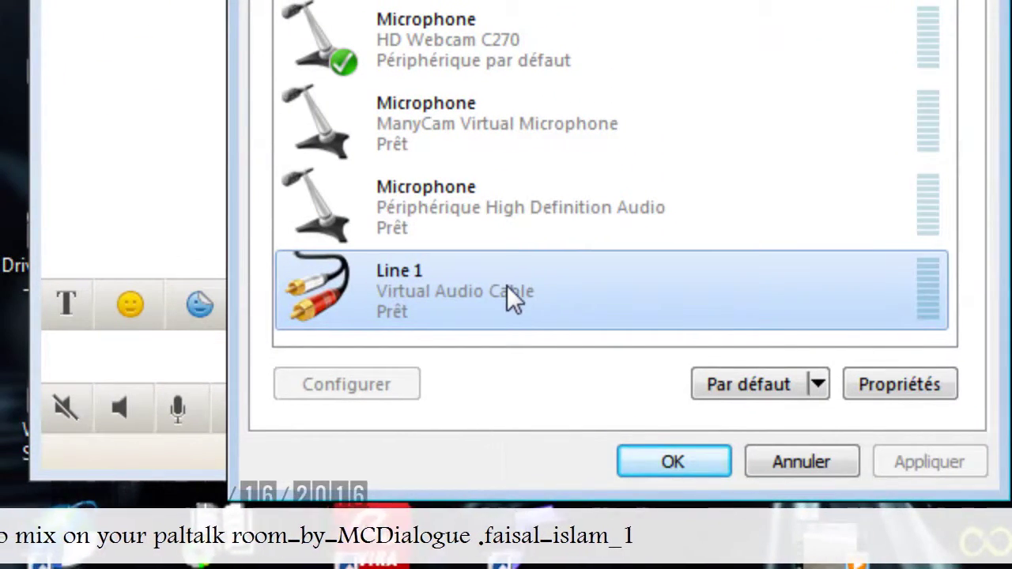
right_click(510, 299)
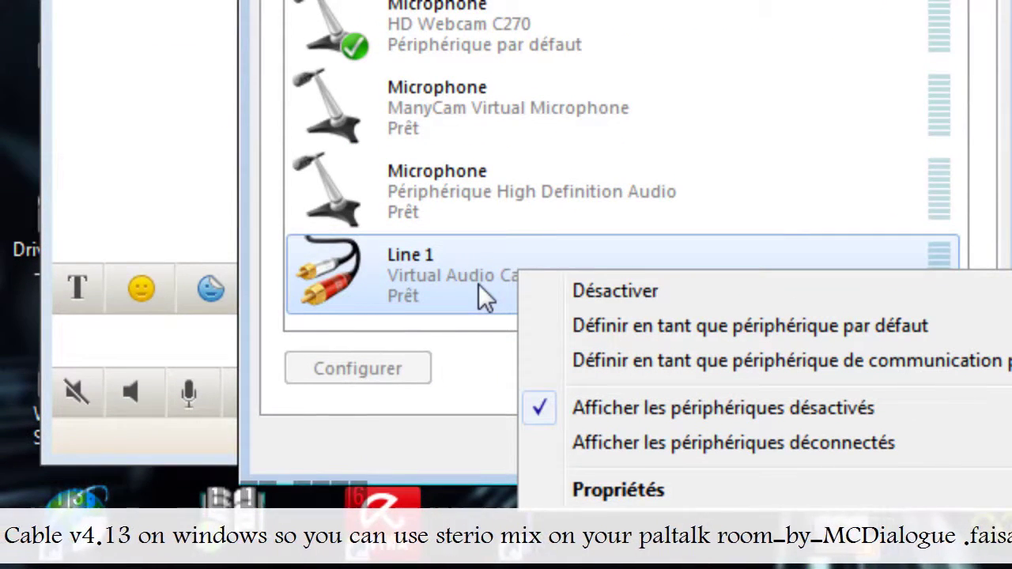
double_click(481, 284)
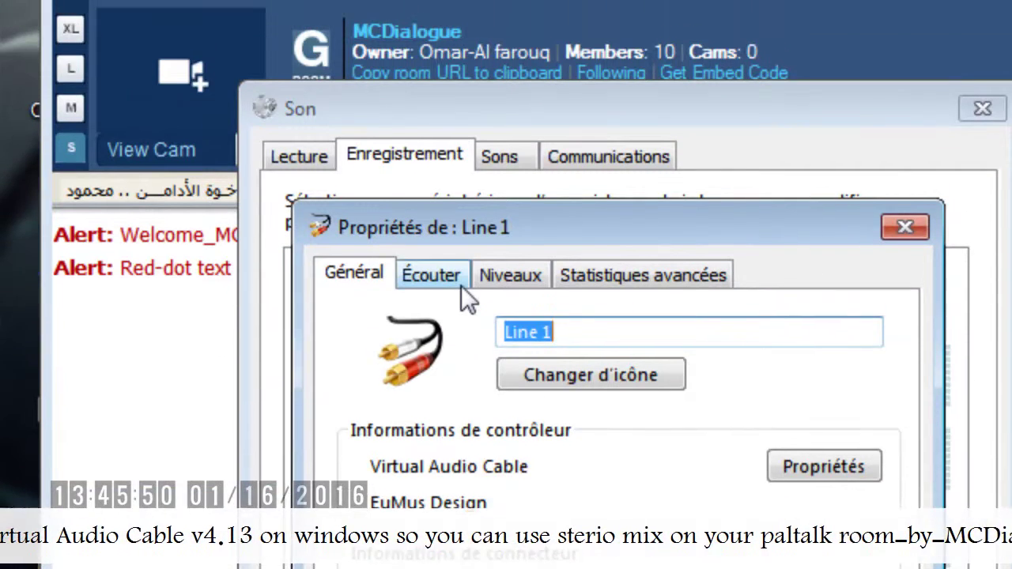
Enable Écouter ce périphérique for Line 1 with playback through Haut-parleurs (Périphérique High Definition Audio), and apply the settings
left_click(433, 281)
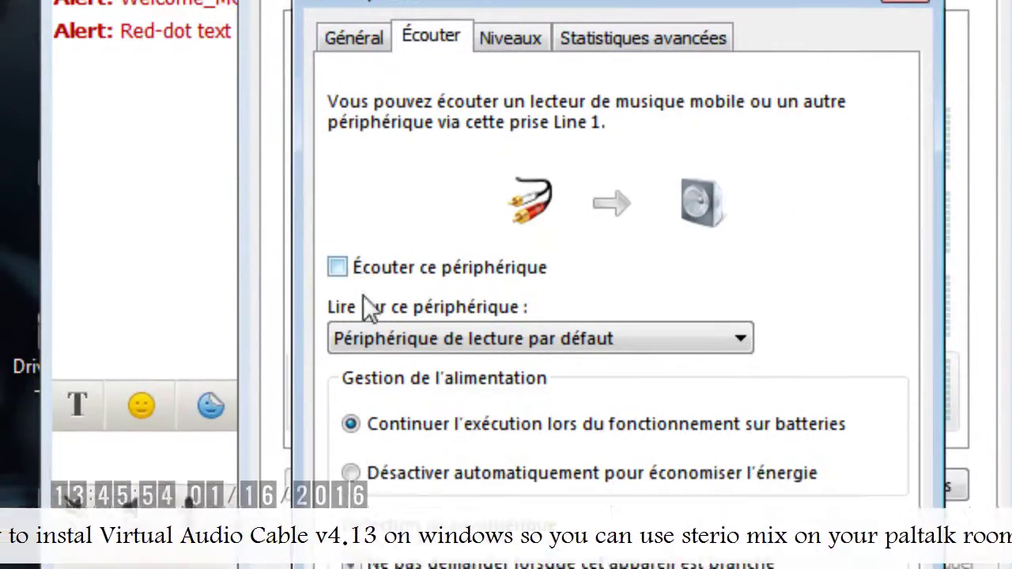
left_click(342, 272)
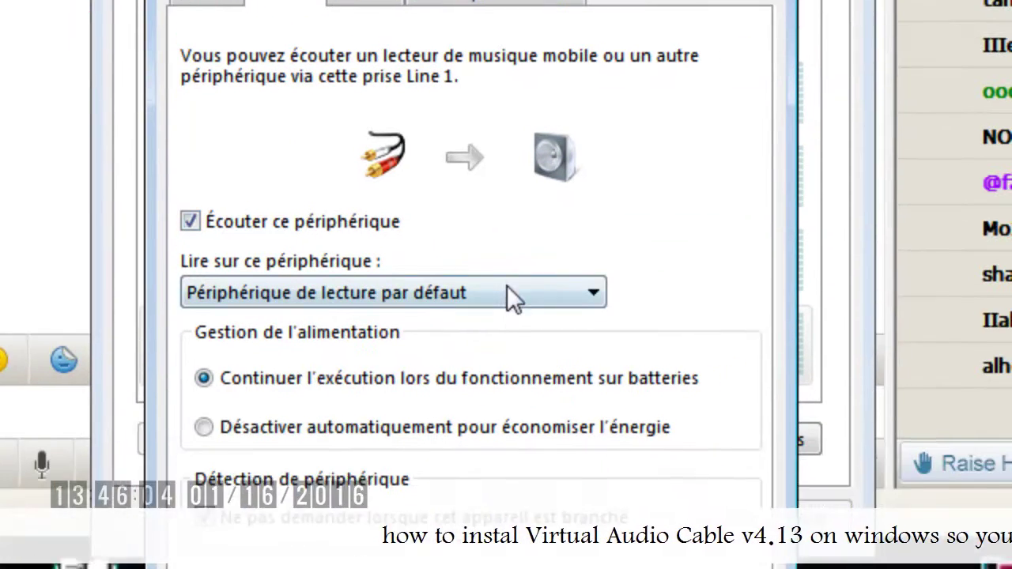
left_click(512, 293)
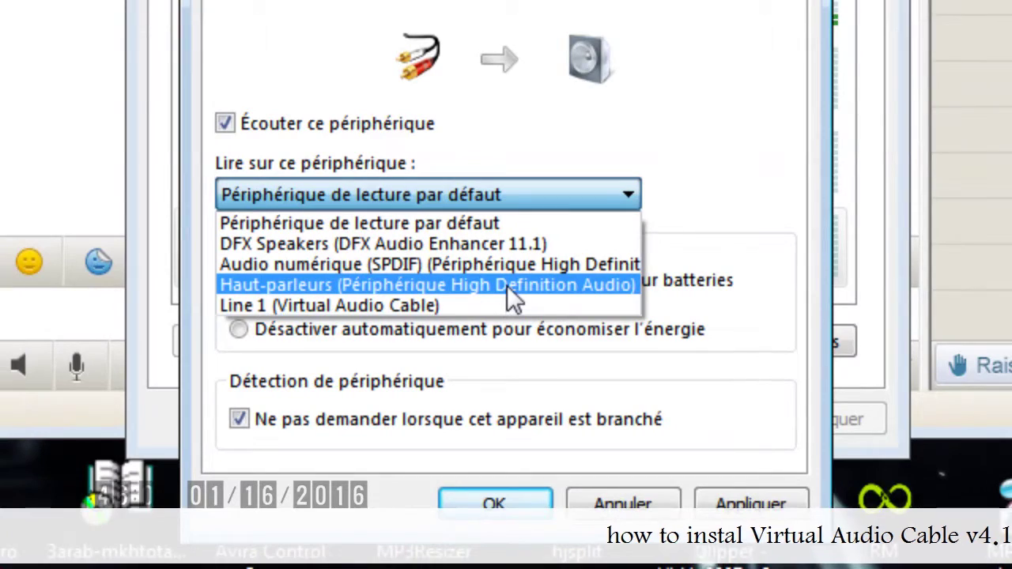
left_click(509, 286)
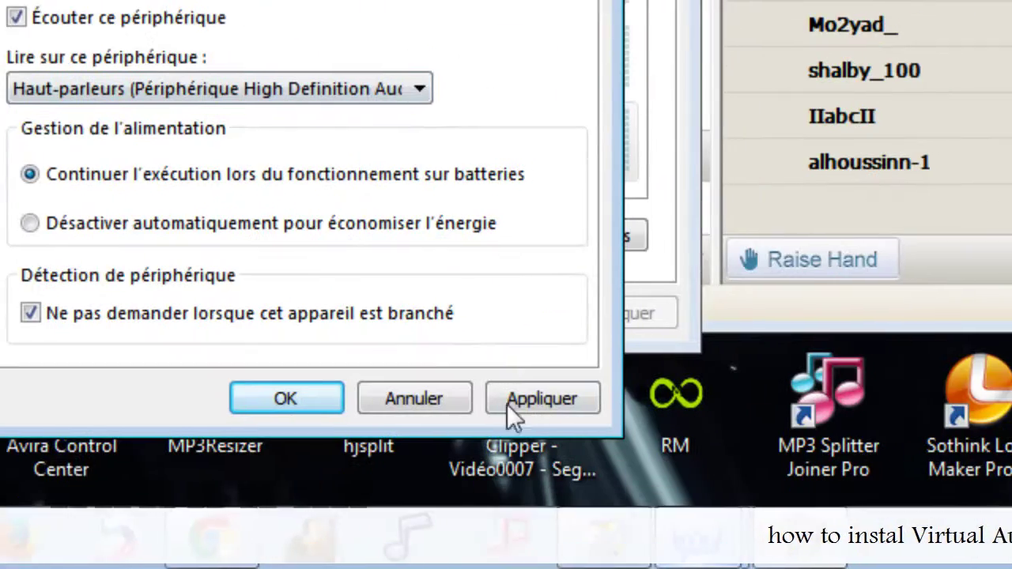
left_click(510, 402)
left_click(254, 399)
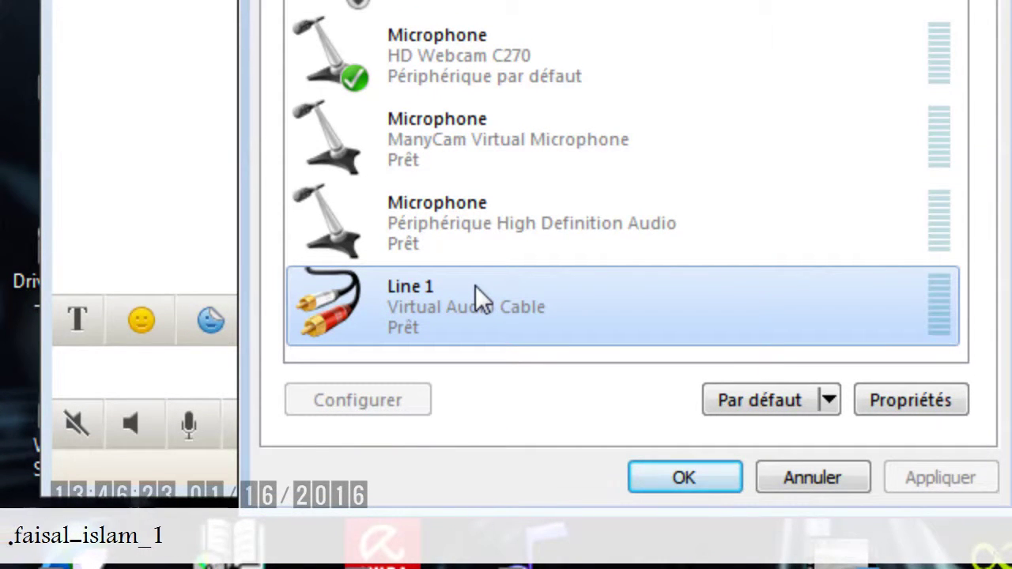
Make the Line 1 recording device the default communications device and also the default device
right_click(475, 286)
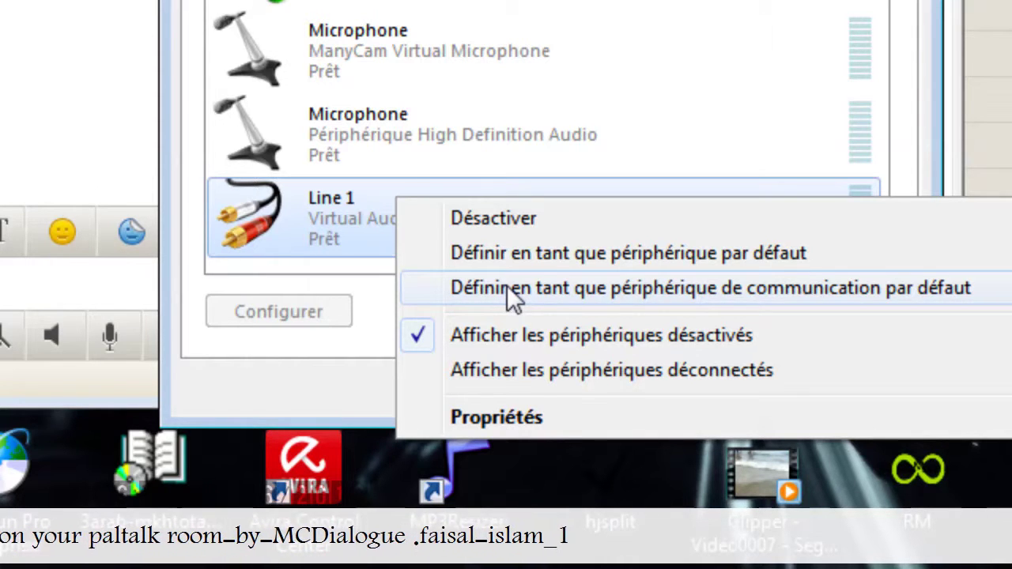
left_click(512, 289)
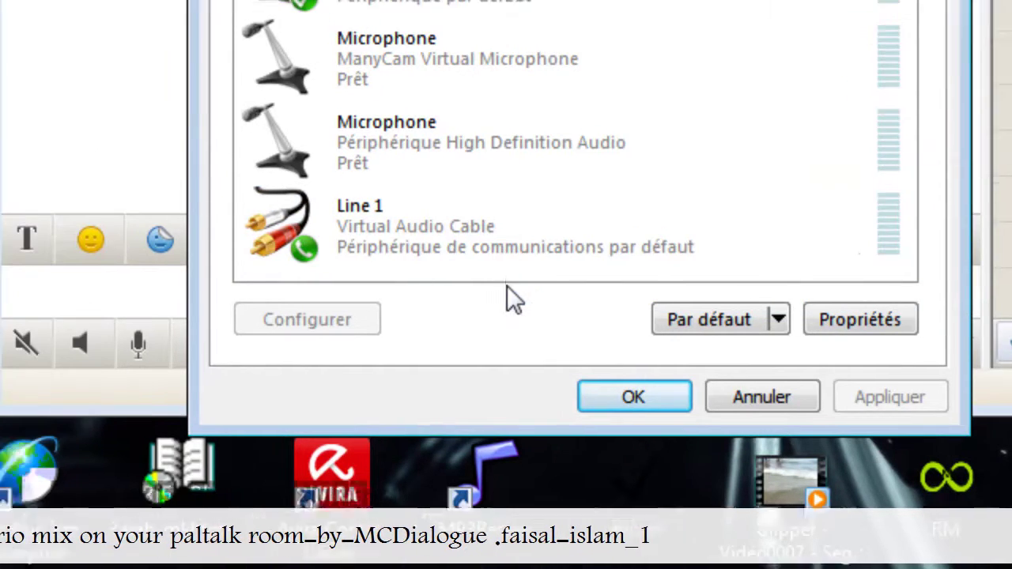
left_click(427, 250)
right_click(507, 292)
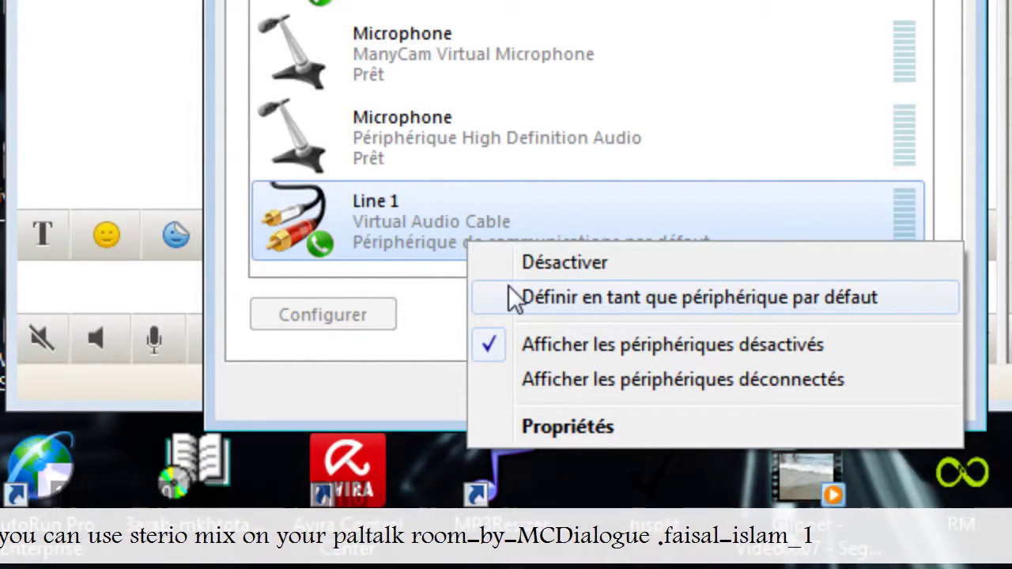
left_click(514, 299)
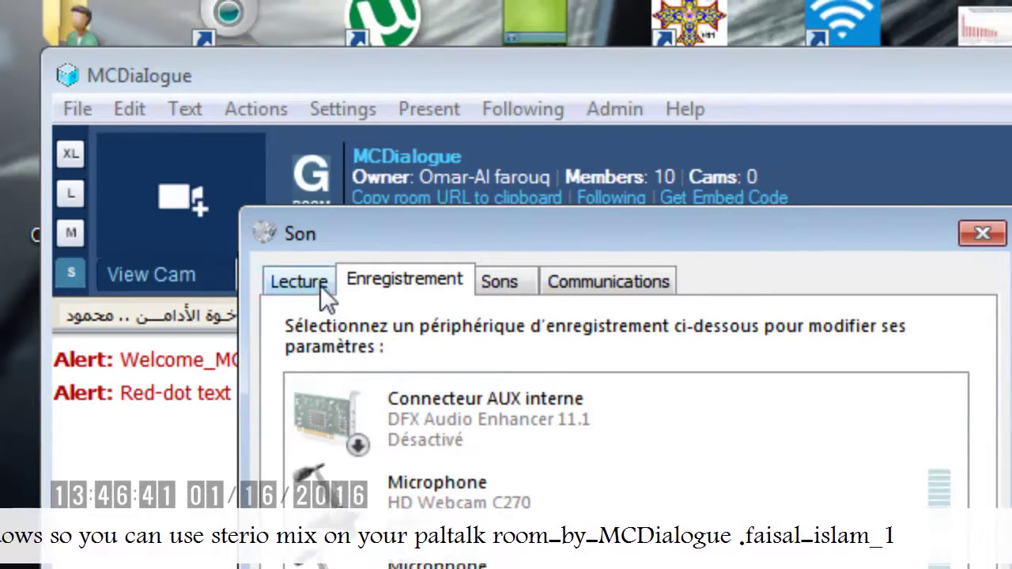
Set Line 1 (Virtual Audio Cable) as the default device among the playback devices
left_click(320, 286)
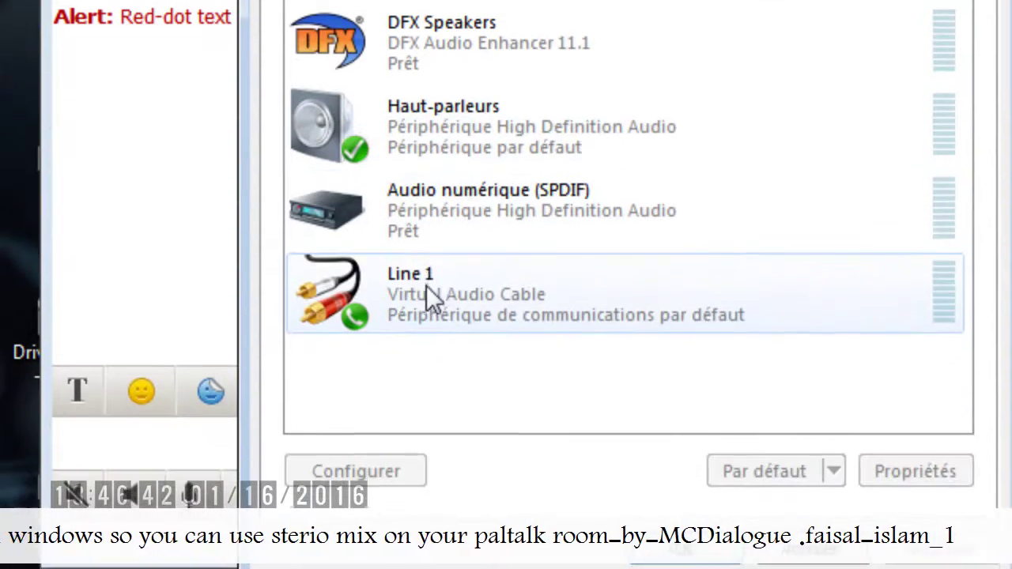
left_click(426, 285)
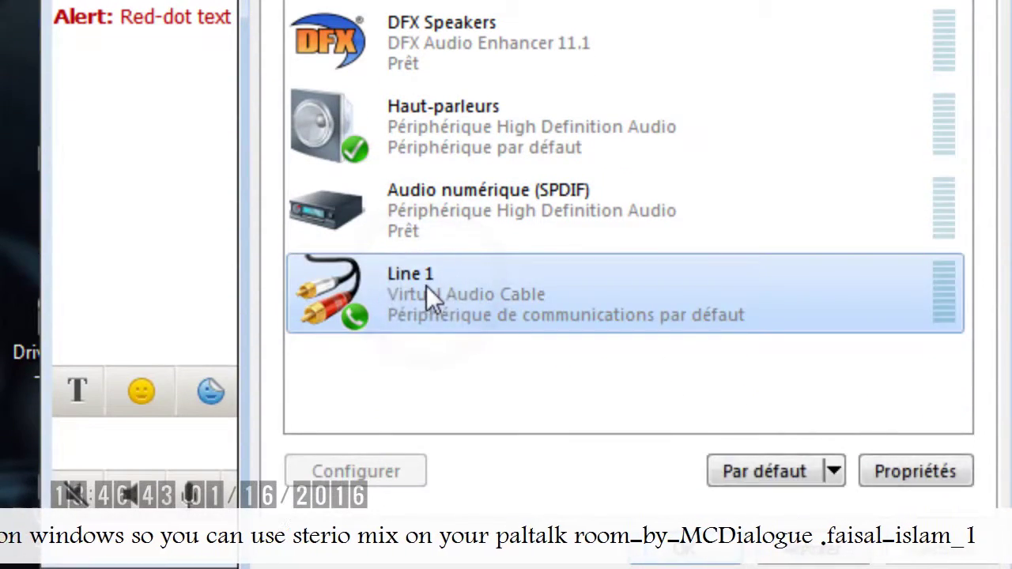
right_click(426, 285)
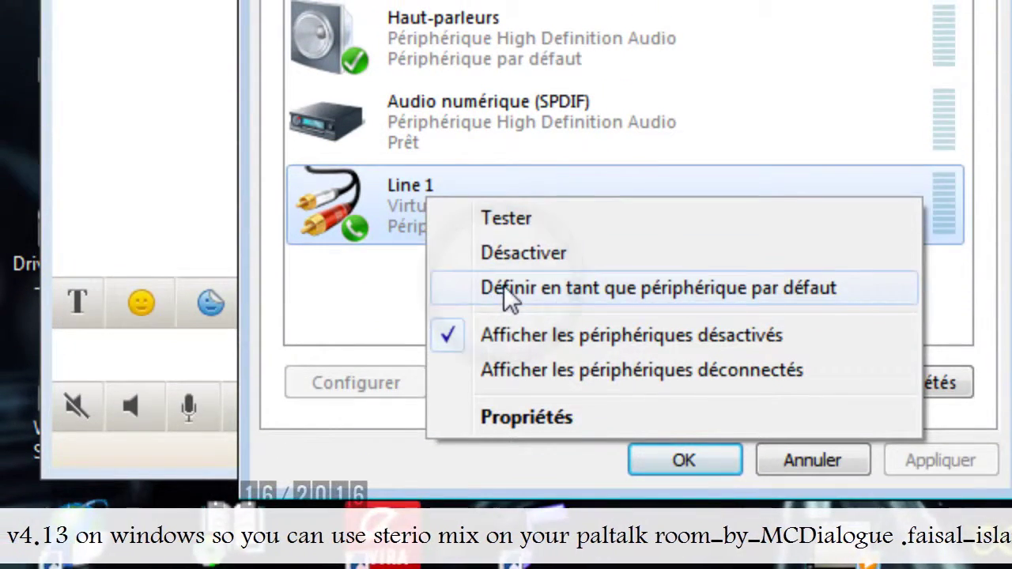
left_click(510, 297)
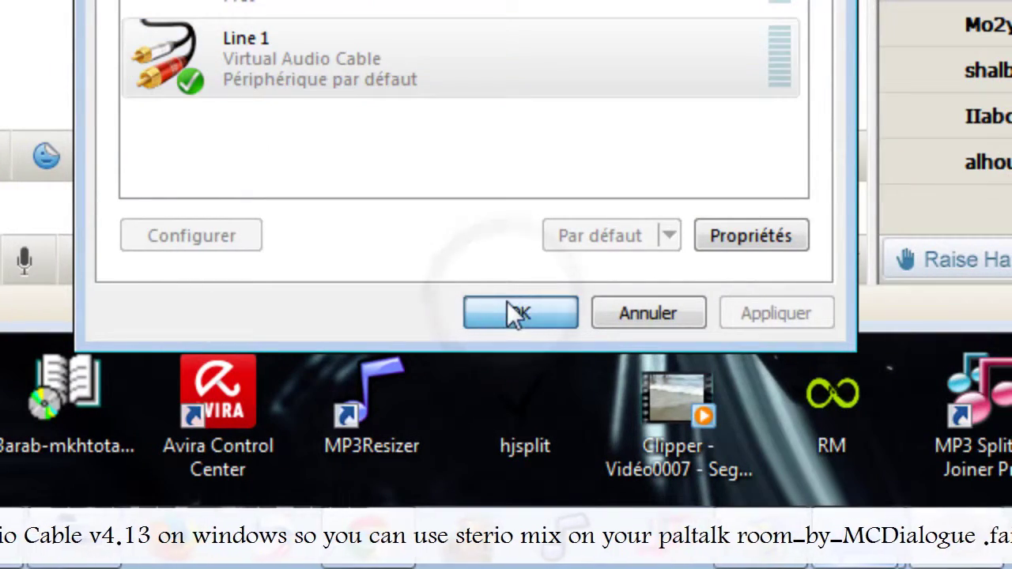
Accept the sound settings, open Audio Repeater (MME) from the desktop, and move its window higher so its options are visible
left_click(514, 314)
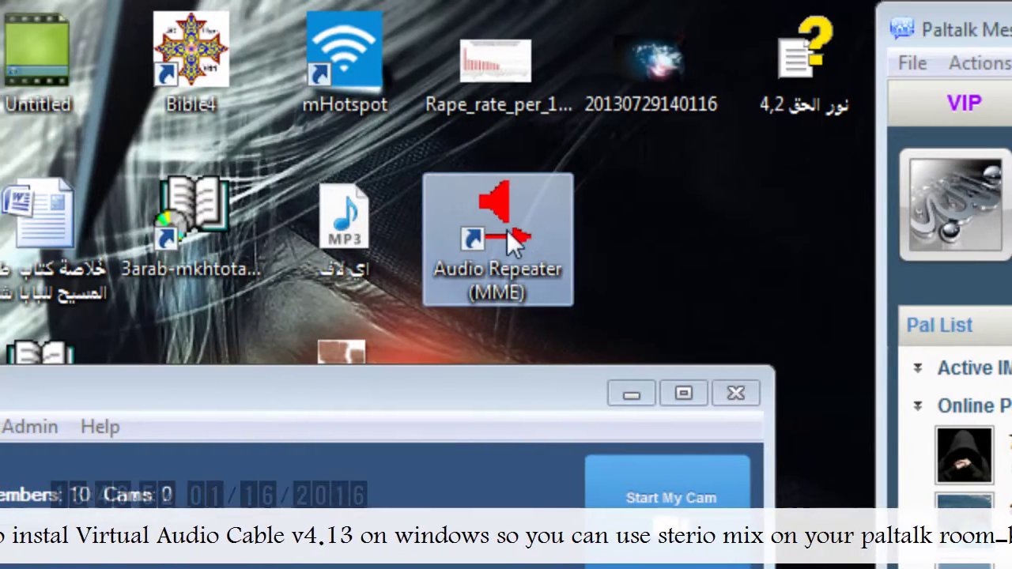
right_click(507, 233)
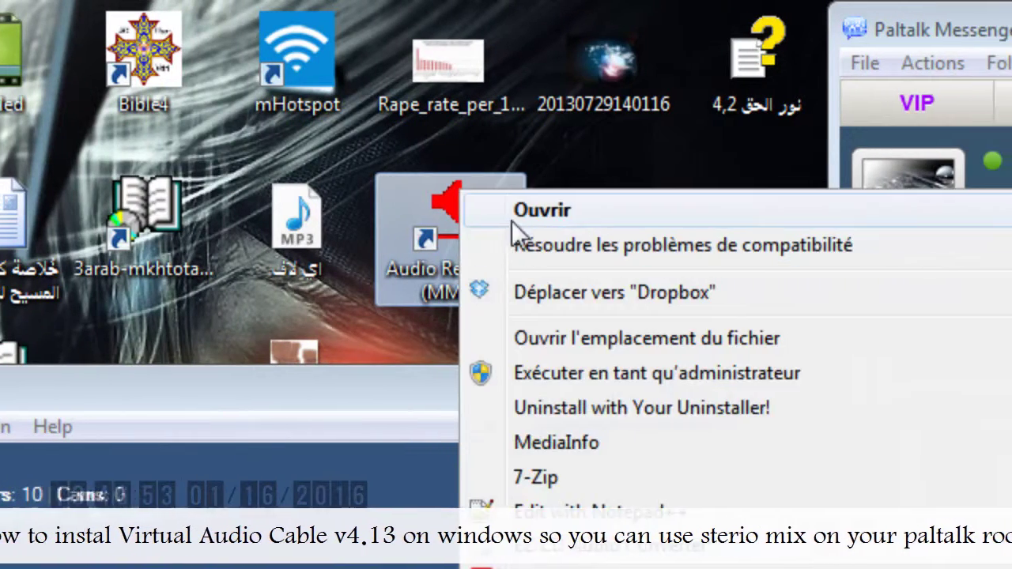
left_click(572, 212)
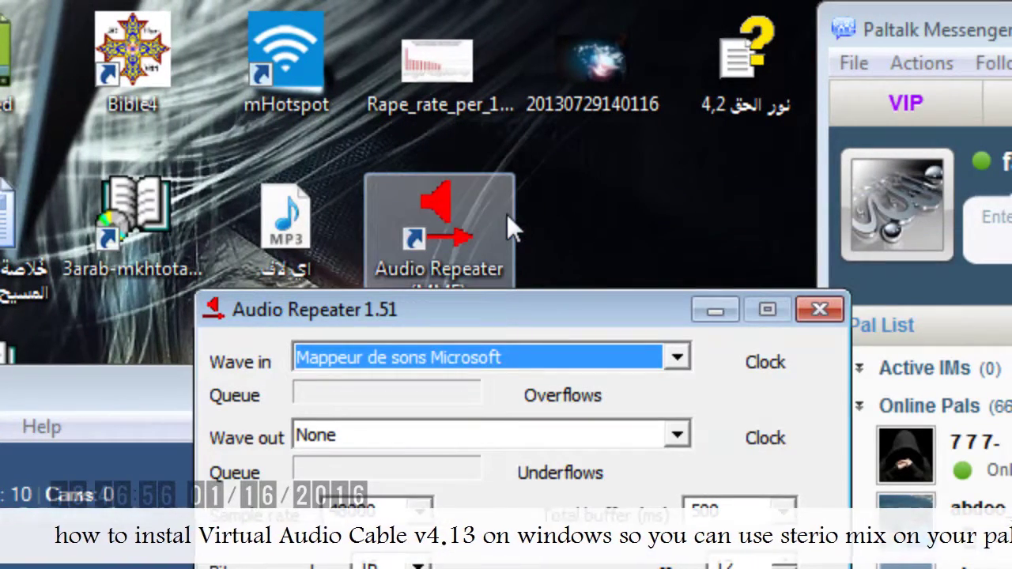
left_click_drag(513, 321, 379, 157)
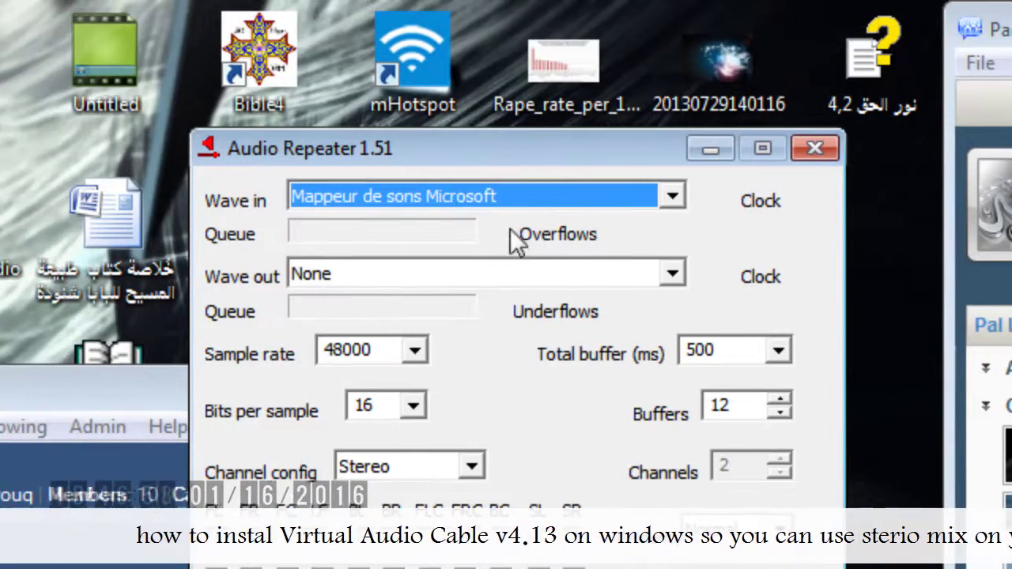
Set Audio Repeater's Wave in to Line 1 (Virtual Audio Cable), Wave out to Haut-parleurs and total buffer to 50 ms, and start it
left_click(590, 200)
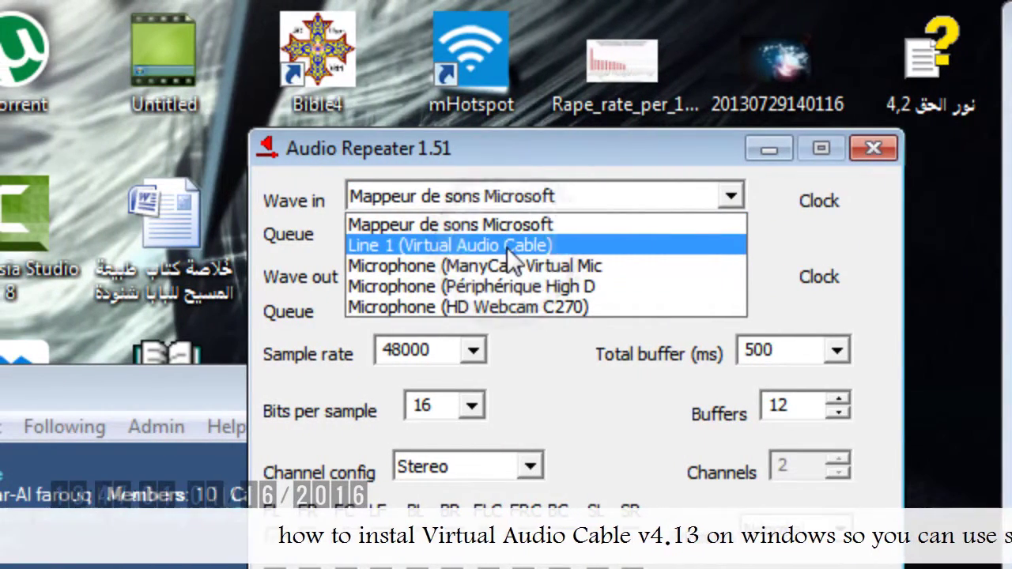
left_click(509, 246)
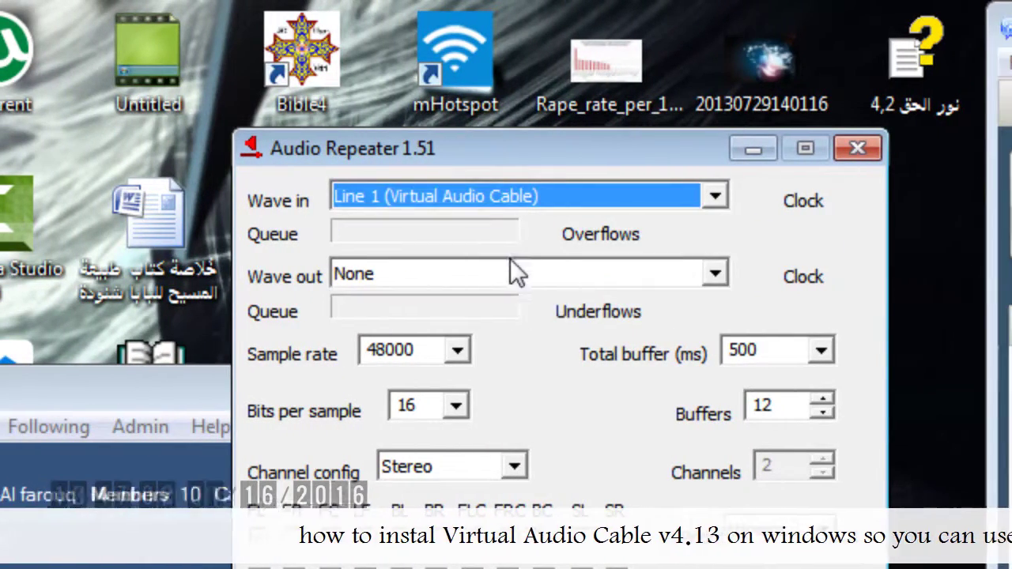
left_click(510, 265)
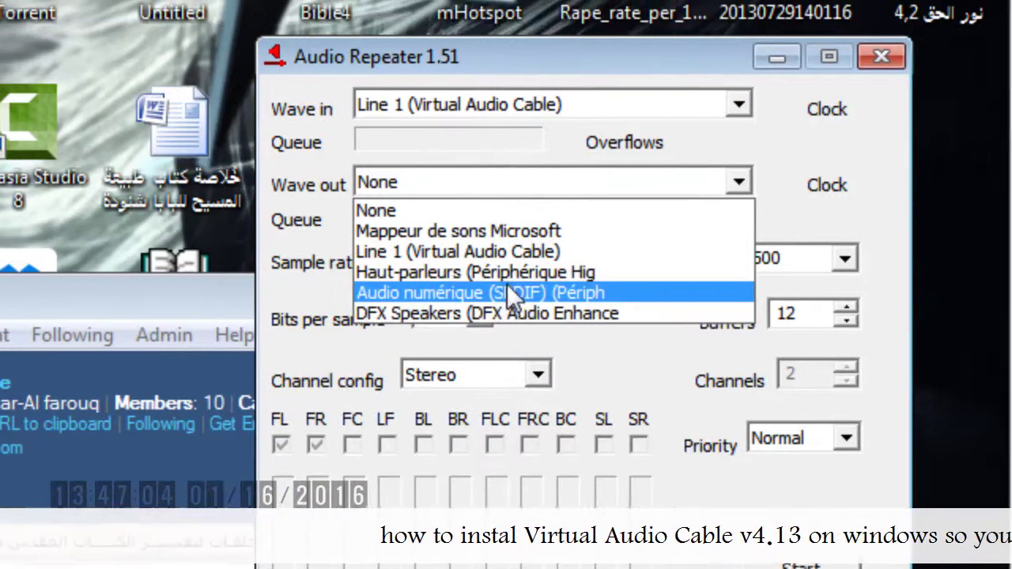
left_click(460, 273)
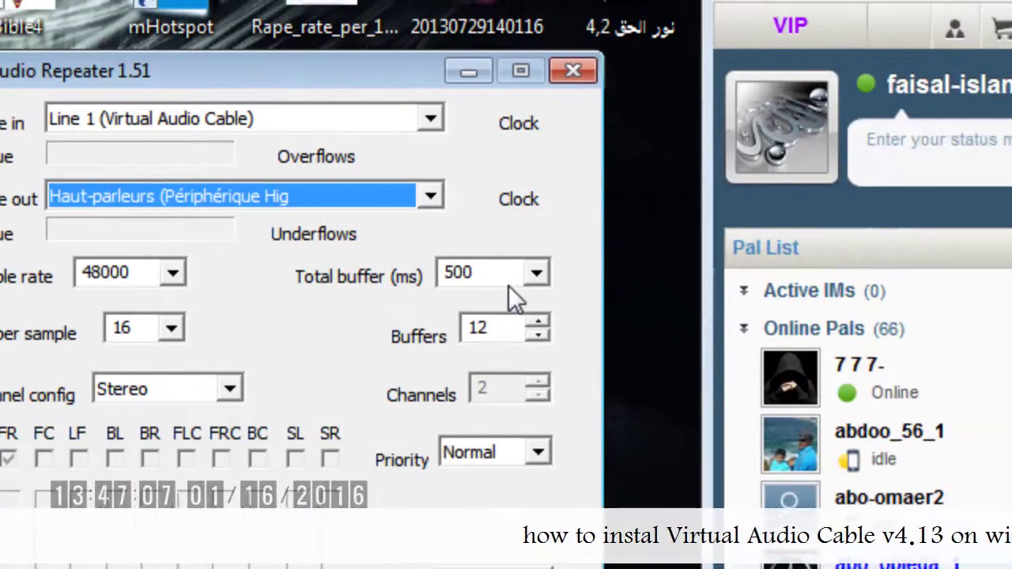
left_click(892, 271)
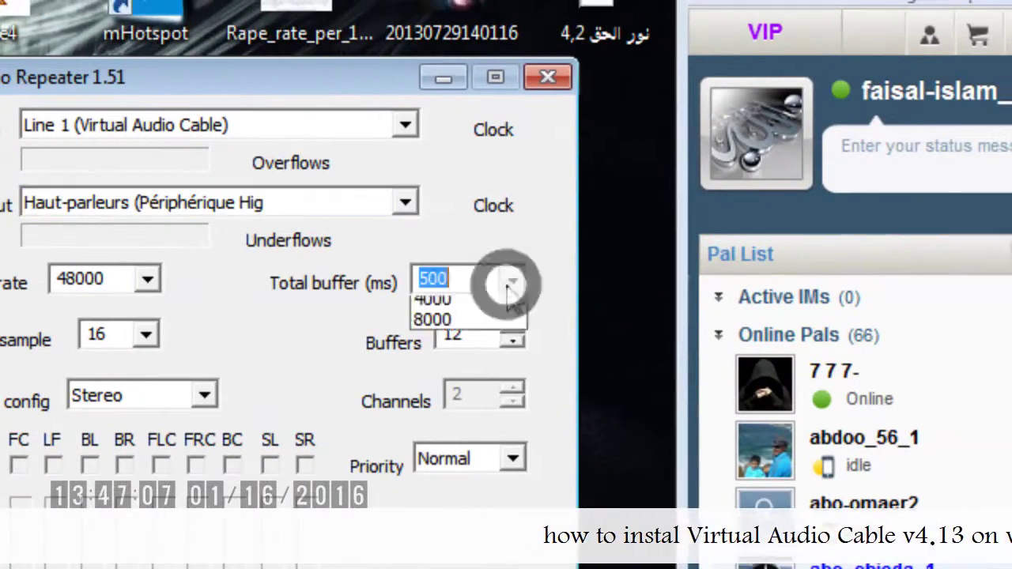
left_click(512, 307)
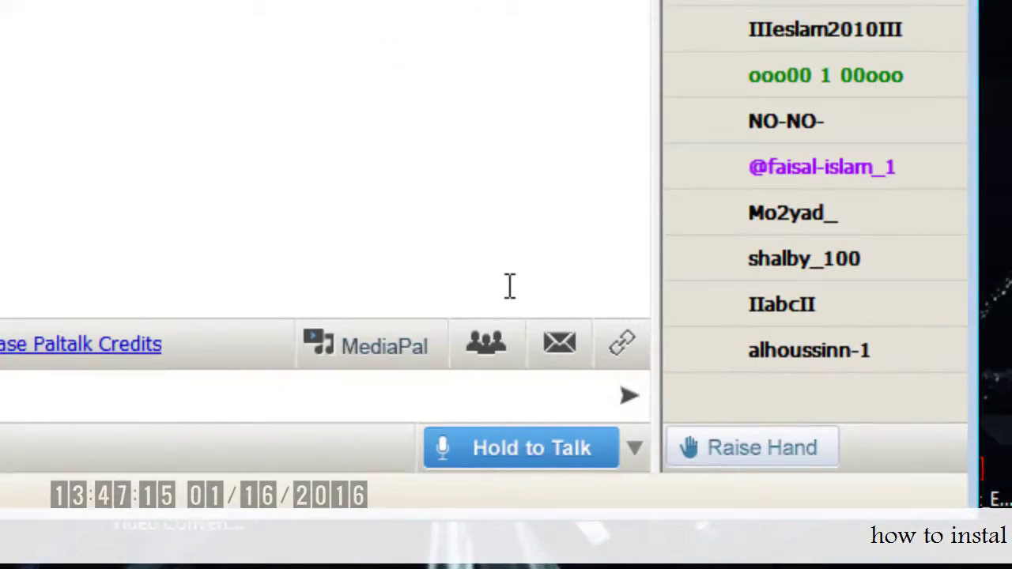
Set the Paltalk room's talk mode to Lock Mic On and start playback in the media player
left_click(635, 448)
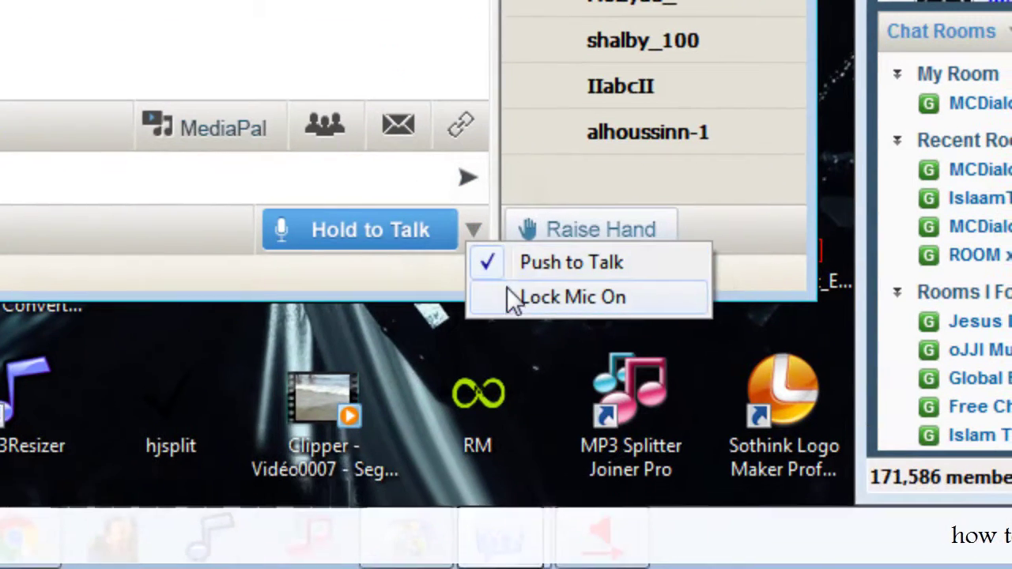
left_click(512, 299)
left_click_drag(510, 286, 443, 282)
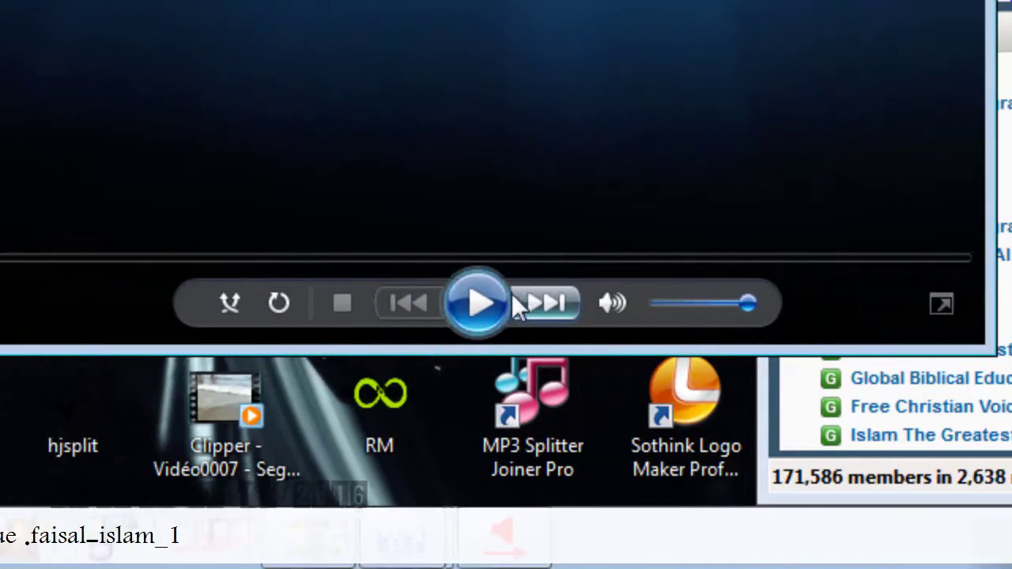
left_click(488, 304)
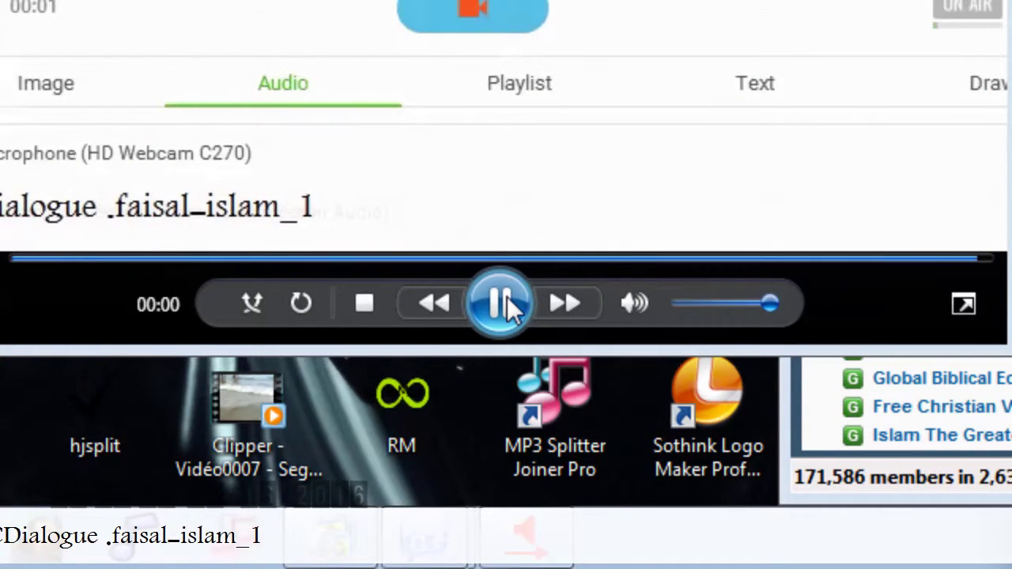
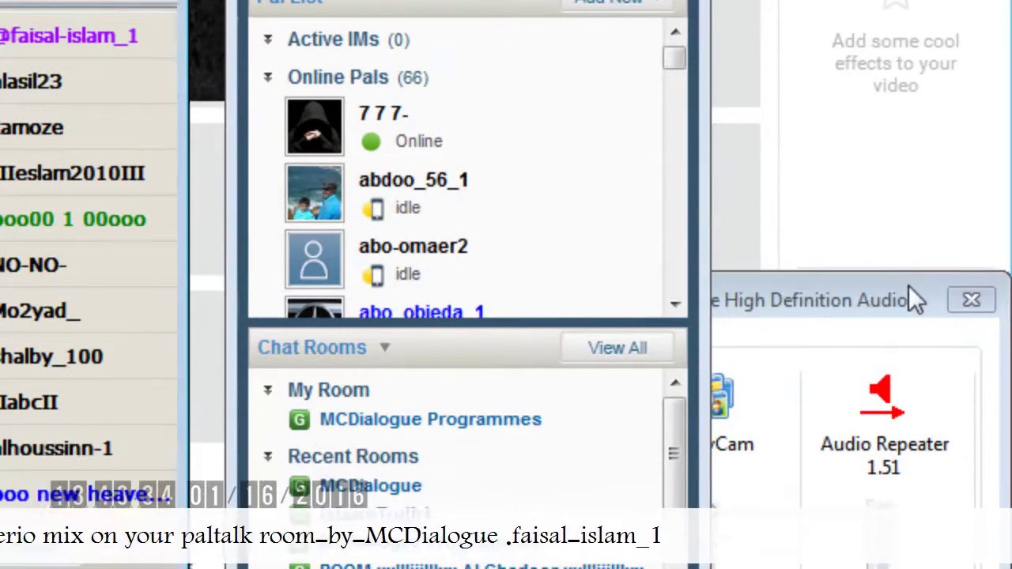
Close the Haut-parleurs volume mixer and highlight the welcome alert in the MCDialogue room chat
left_click(909, 286)
left_click(974, 283)
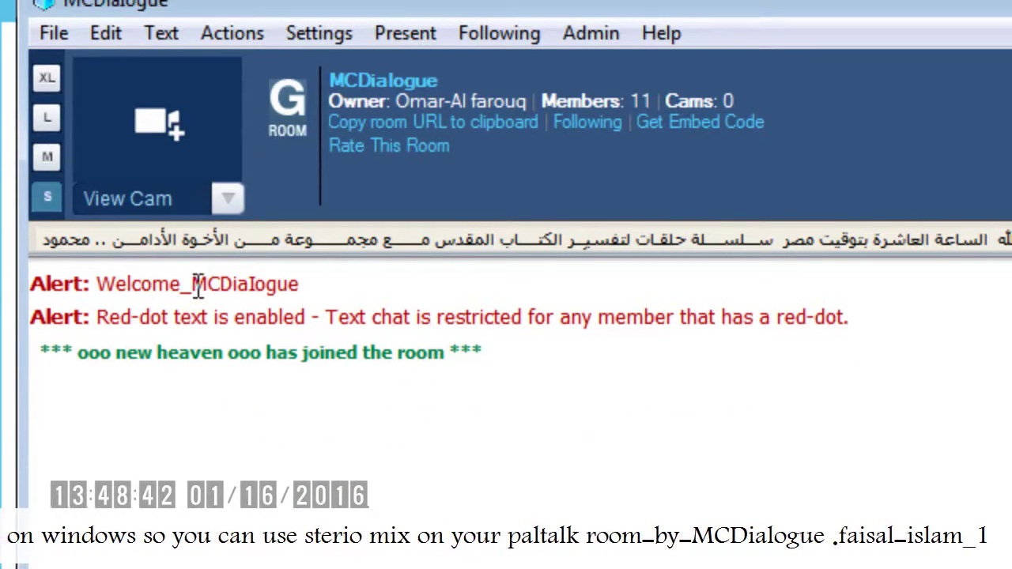
left_click_drag(98, 283, 305, 282)
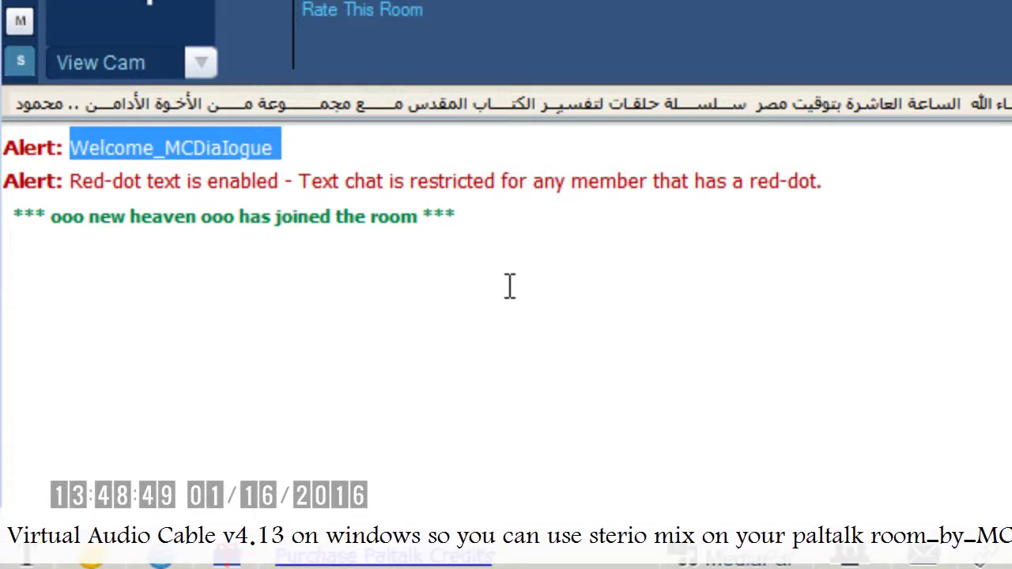
left_click(511, 286)
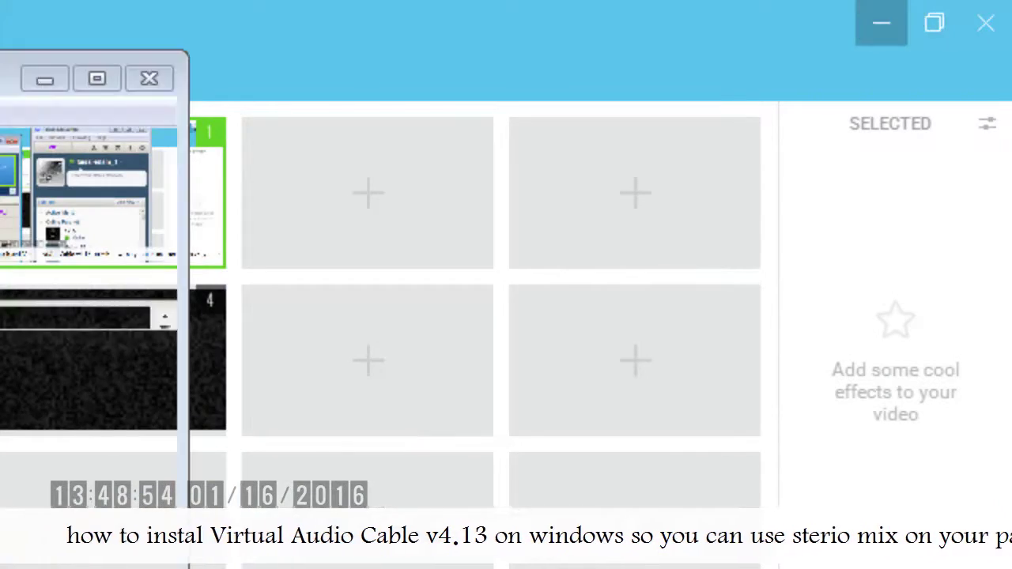
Minimize the ManyCam window, bring it back up briefly, and minimize it again
left_click(872, 19)
left_click(496, 566)
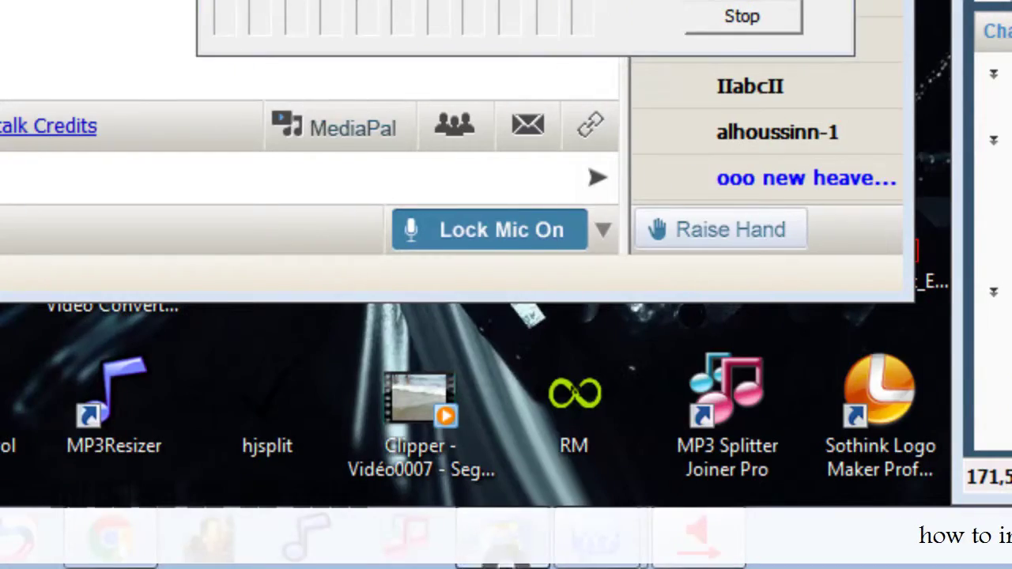
right_click(490, 565)
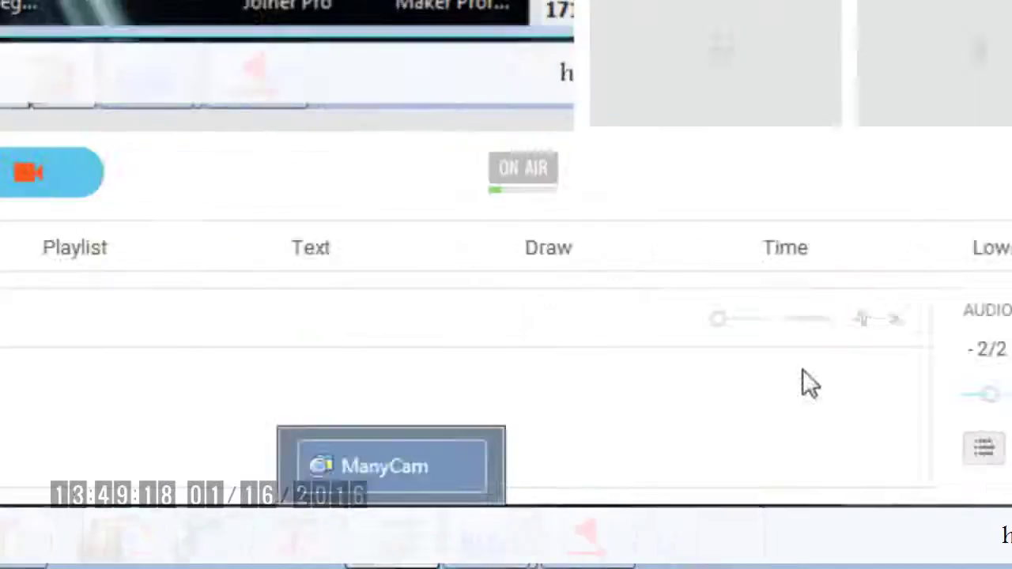
left_click(459, 449)
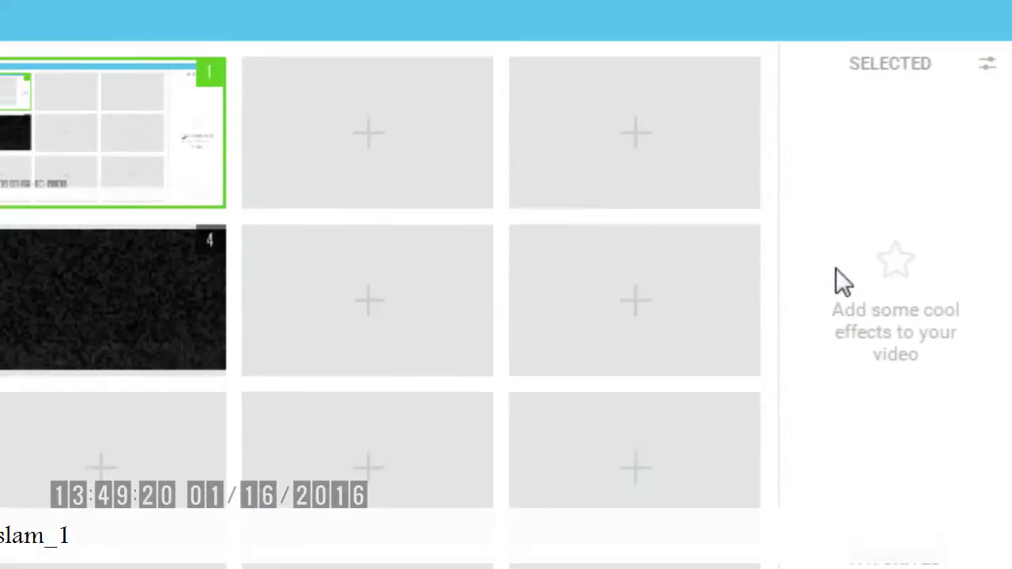
left_click(890, 24)
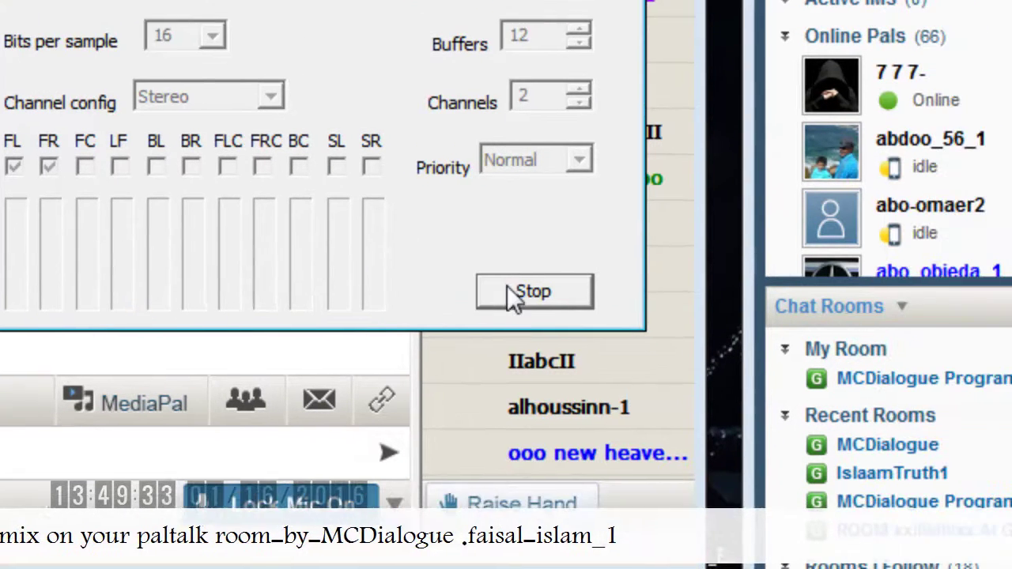
Stop the audio routing in Audio Repeater and close its window
left_click(693, 308)
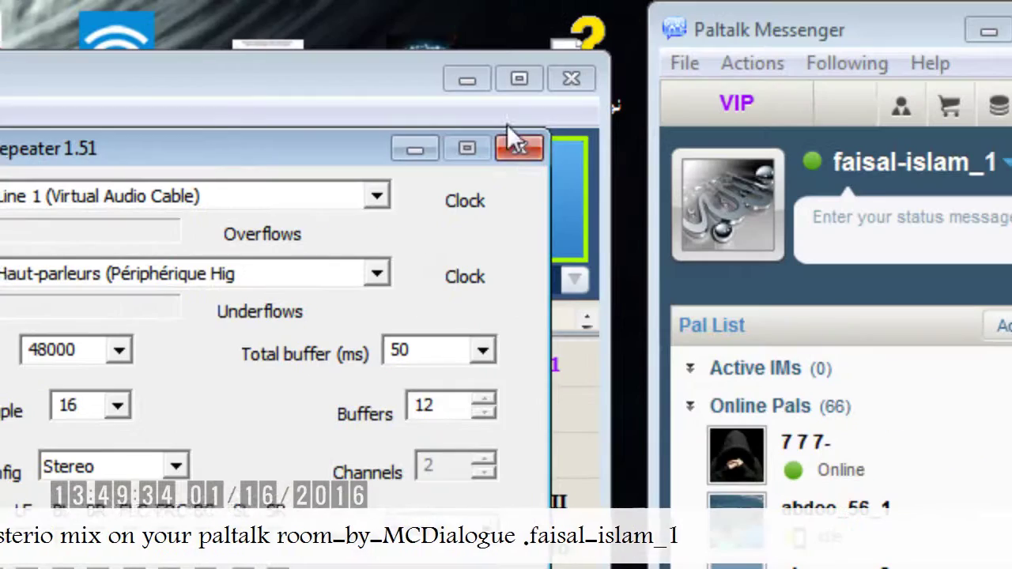
left_click(512, 147)
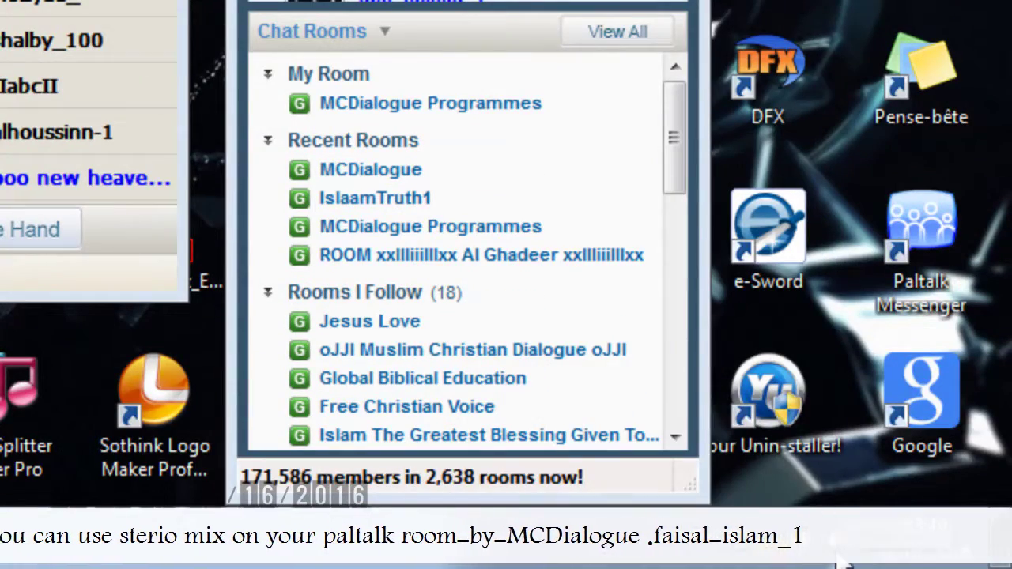
Open the Windows recording devices and disable Line 1 (Virtual Audio Cable)
right_click(844, 563)
left_click(853, 446)
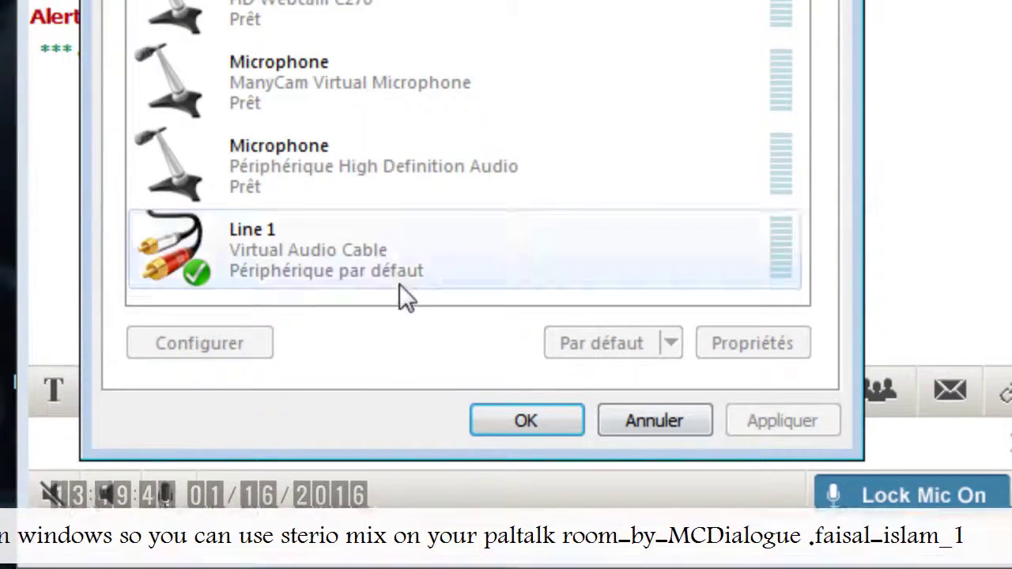
right_click(397, 287)
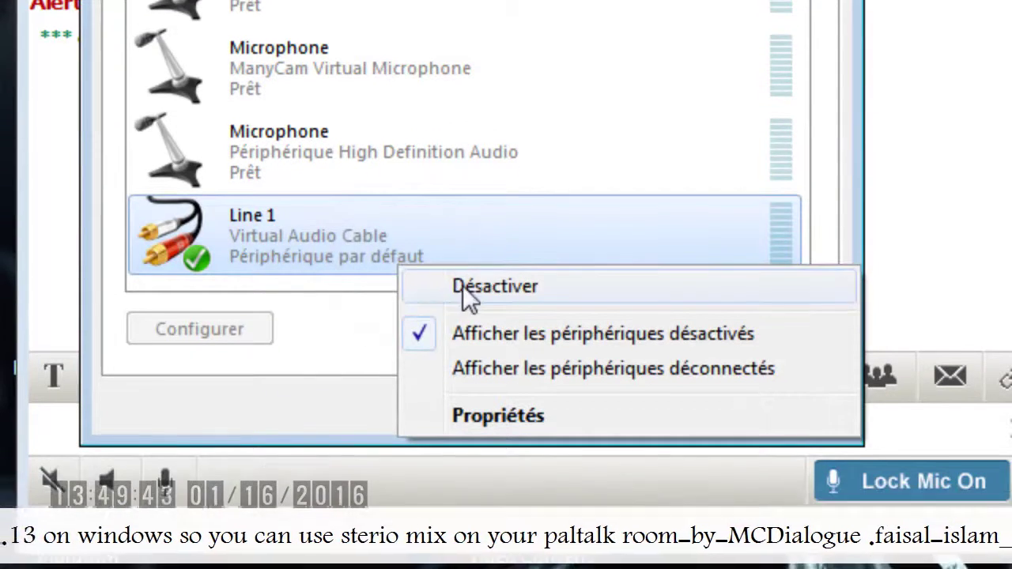
left_click(465, 307)
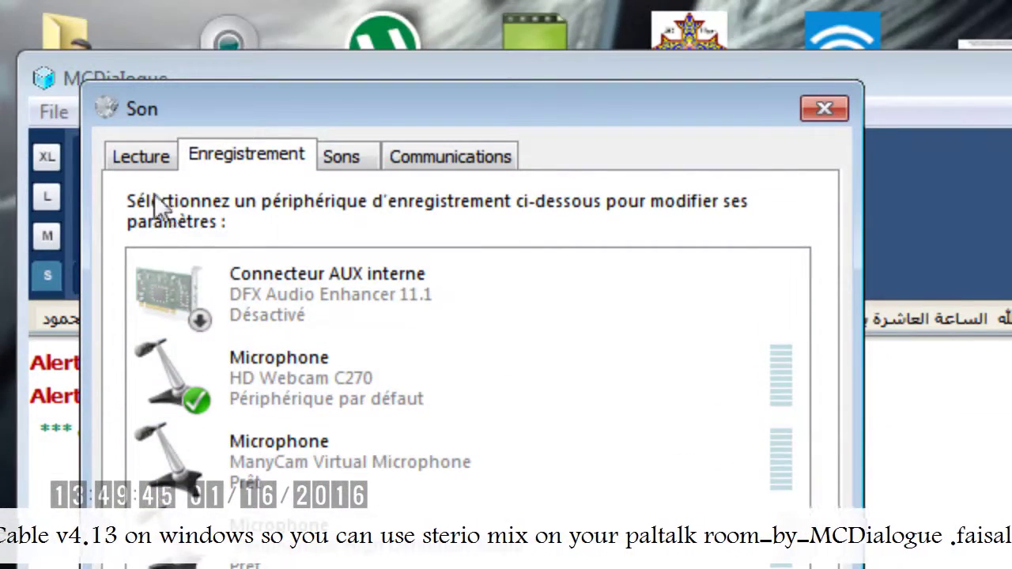
Disable Line 1 (Virtual Audio Cable) among the playback devices and accept the sound settings
left_click(141, 13)
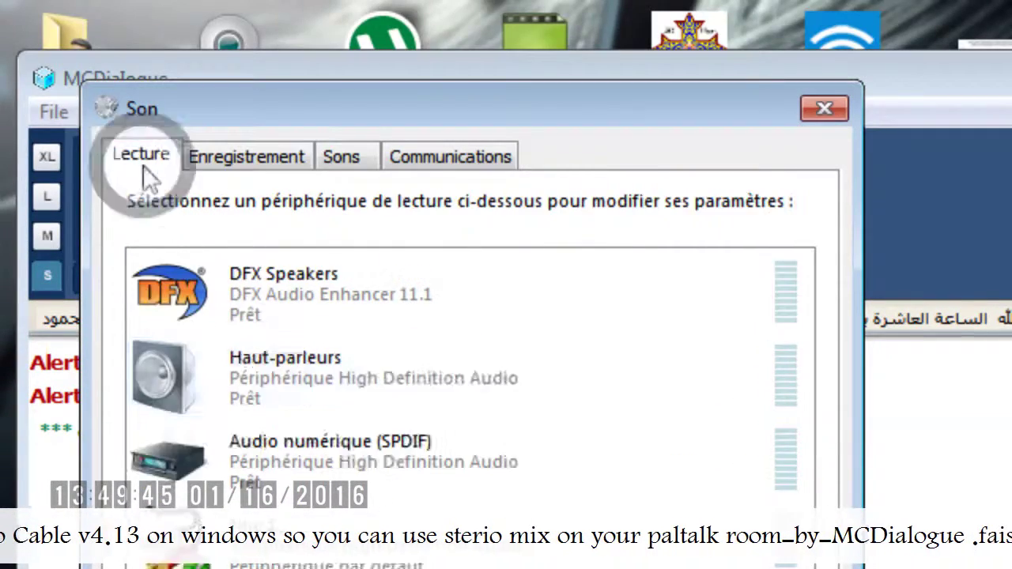
left_click(329, 408)
right_click(330, 285)
left_click(393, 341)
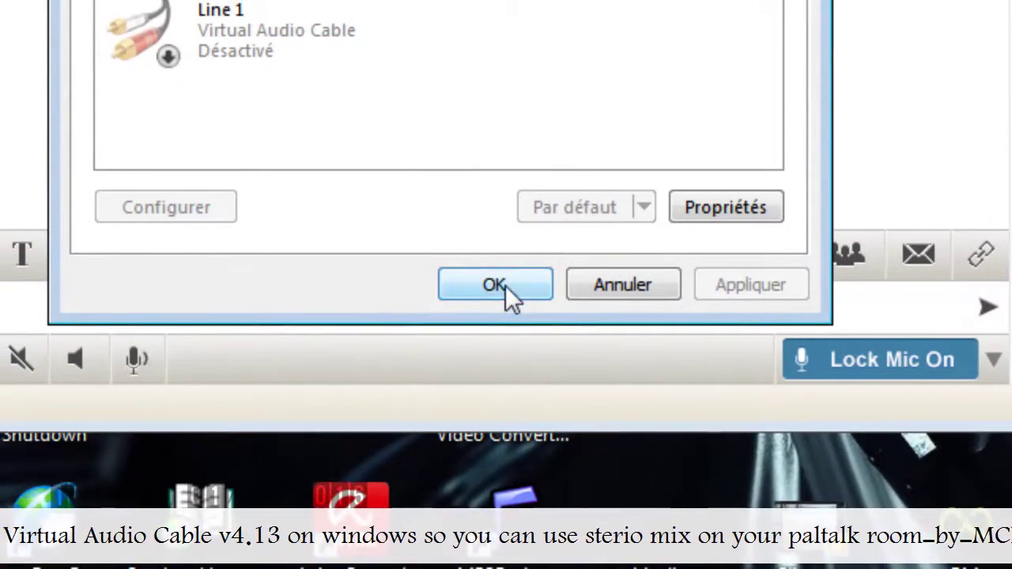
left_click(507, 287)
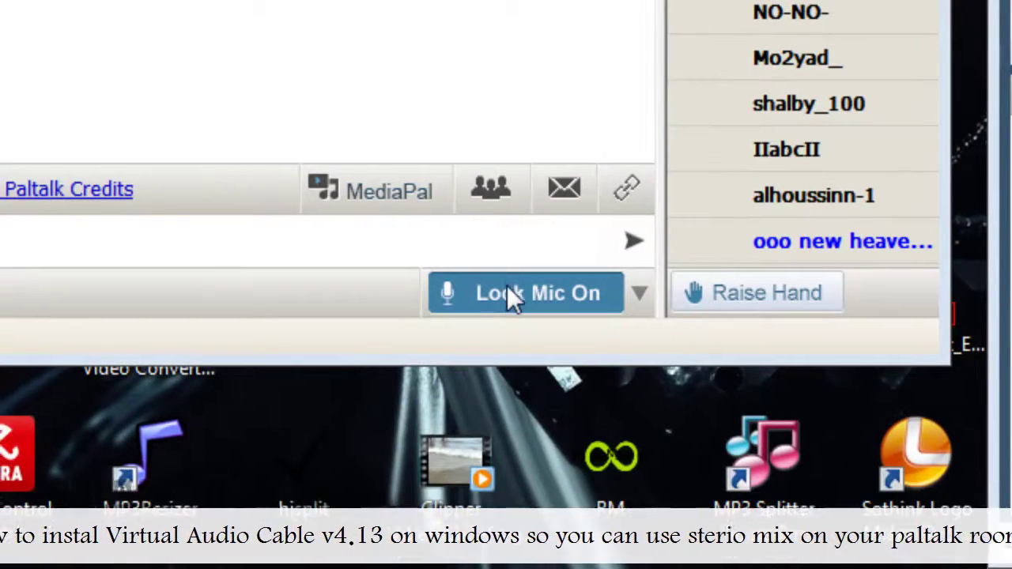
Release the locked mic in the Paltalk room
left_click(512, 299)
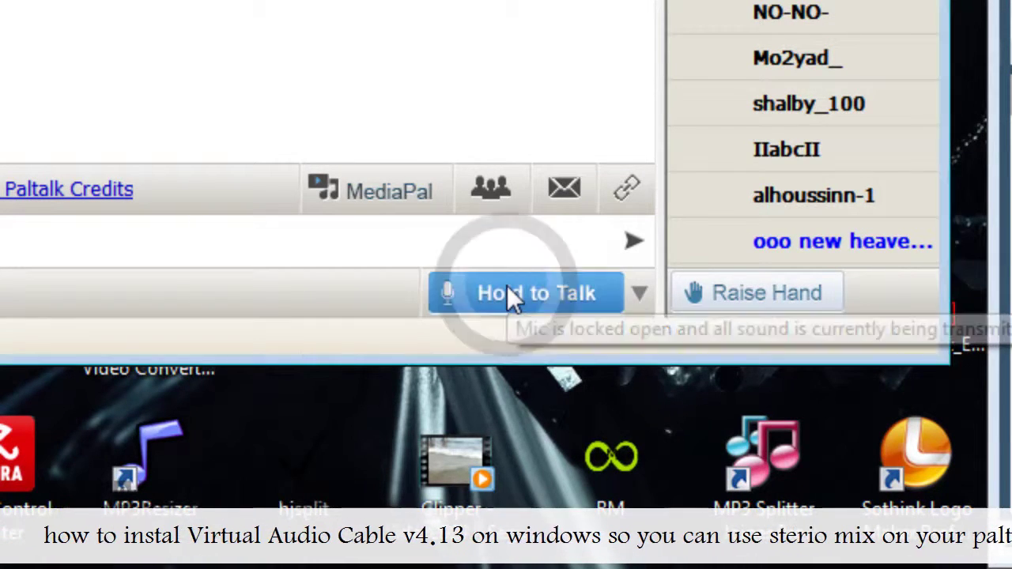